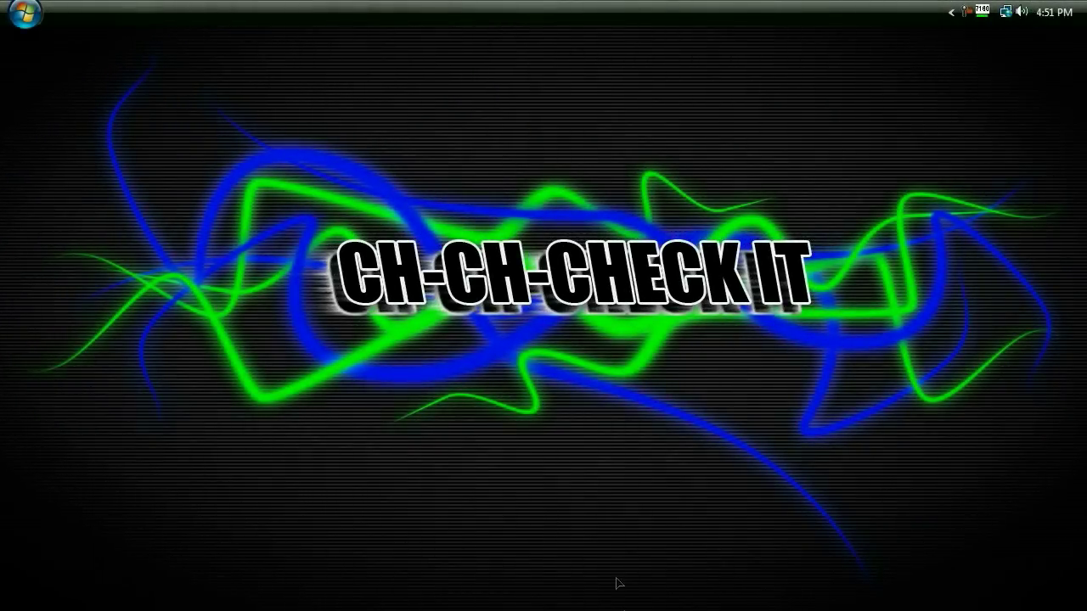
# Step: Launch Photoshop CS4 and begin creating a new document
pyautogui.moveTo(618, 604)
pyautogui.click(595, 544)
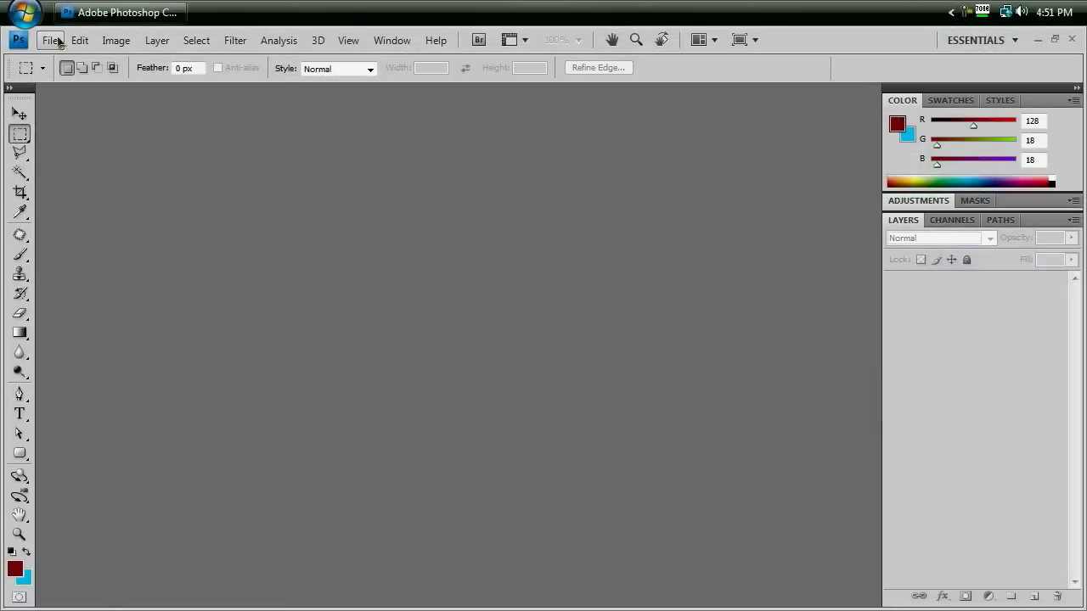
pyautogui.click(50, 40)
# Step: Create a new 1024 × 576 px document and view it at 95% zoom
pyautogui.click(53, 60)
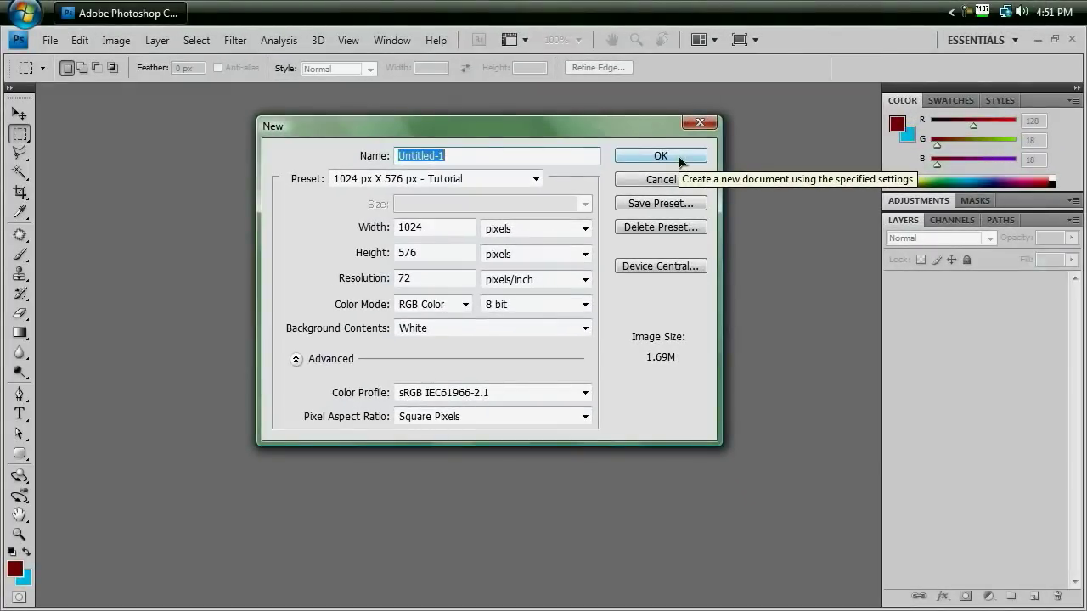
pyautogui.click(661, 157)
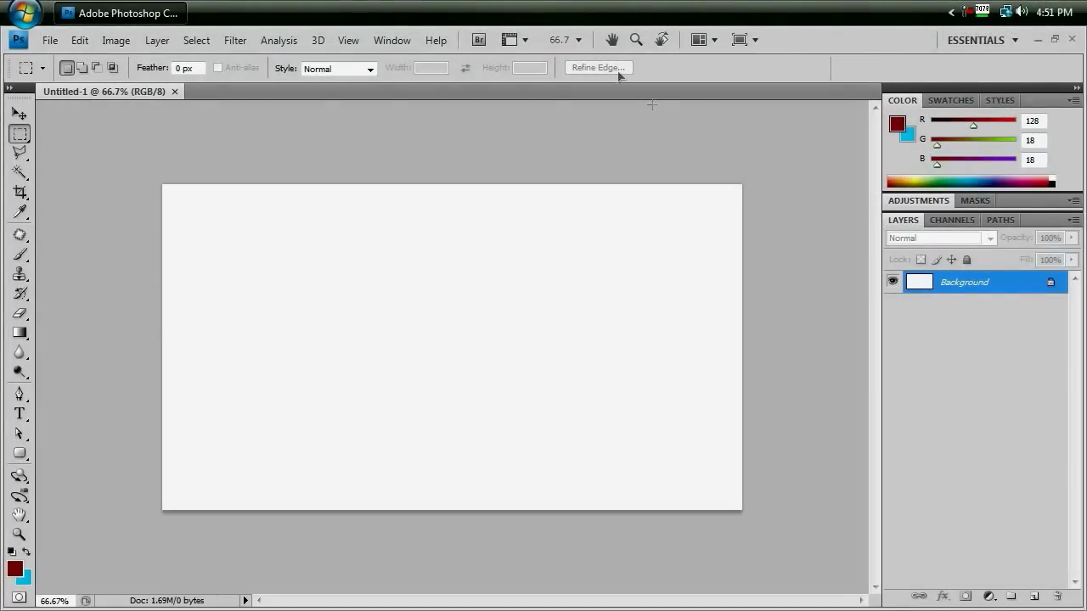
pyautogui.click(567, 41)
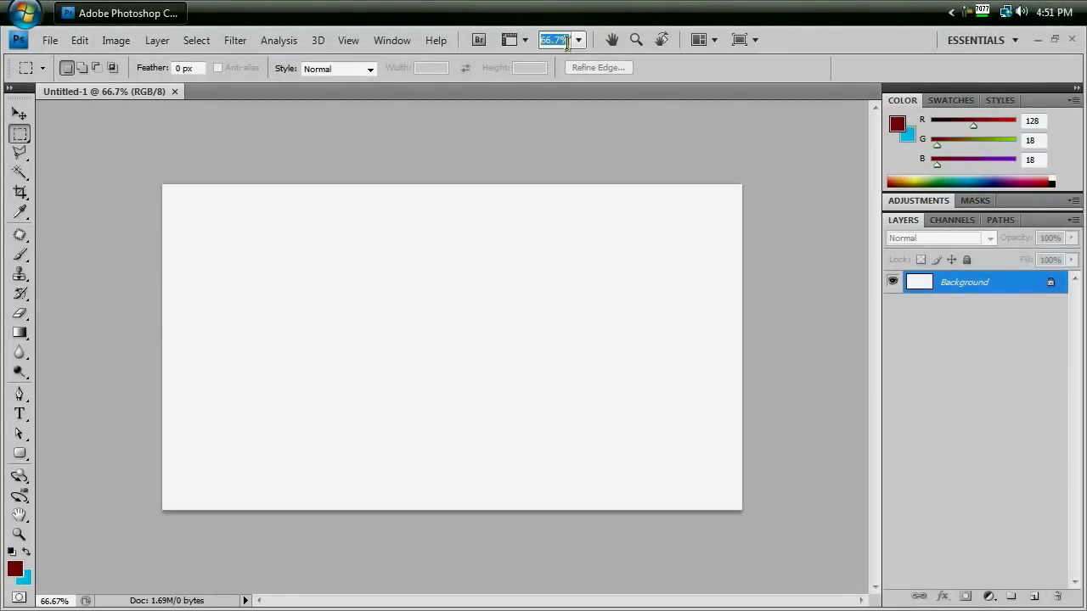
pyautogui.write('95')
pyautogui.press('Return')
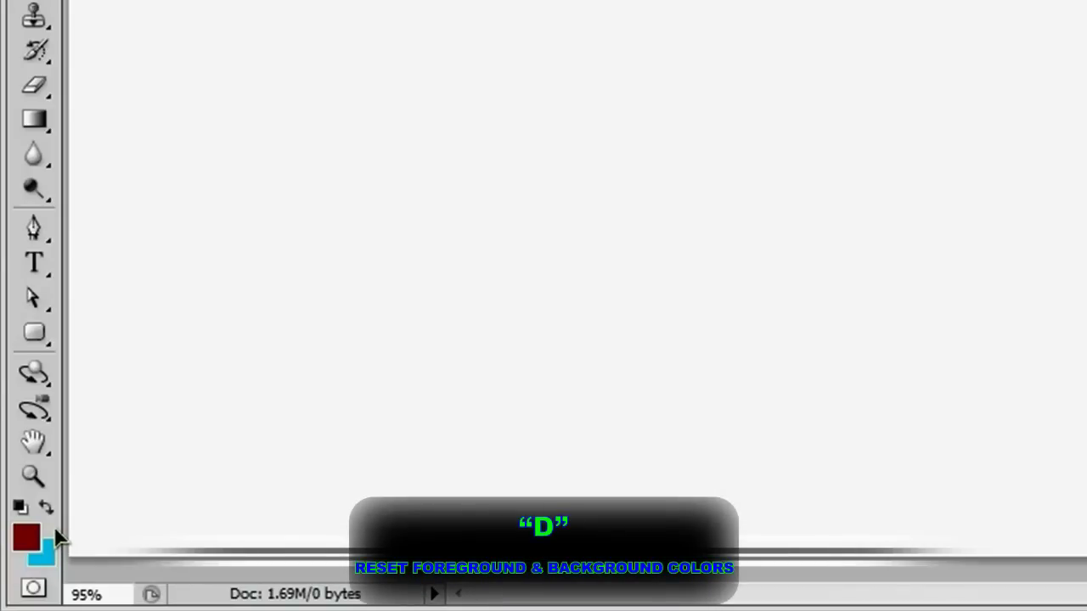
# Step: Reset colours to black and white, convert the Background to Layer 0, and fill it black
pyautogui.press('d')
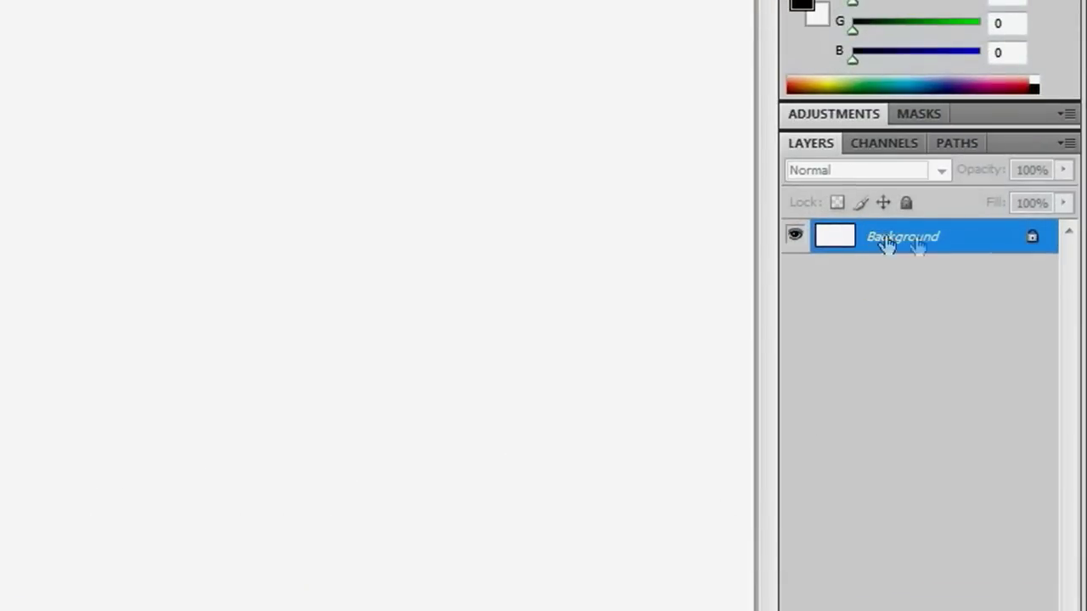
pyautogui.doubleClick(1031, 244)
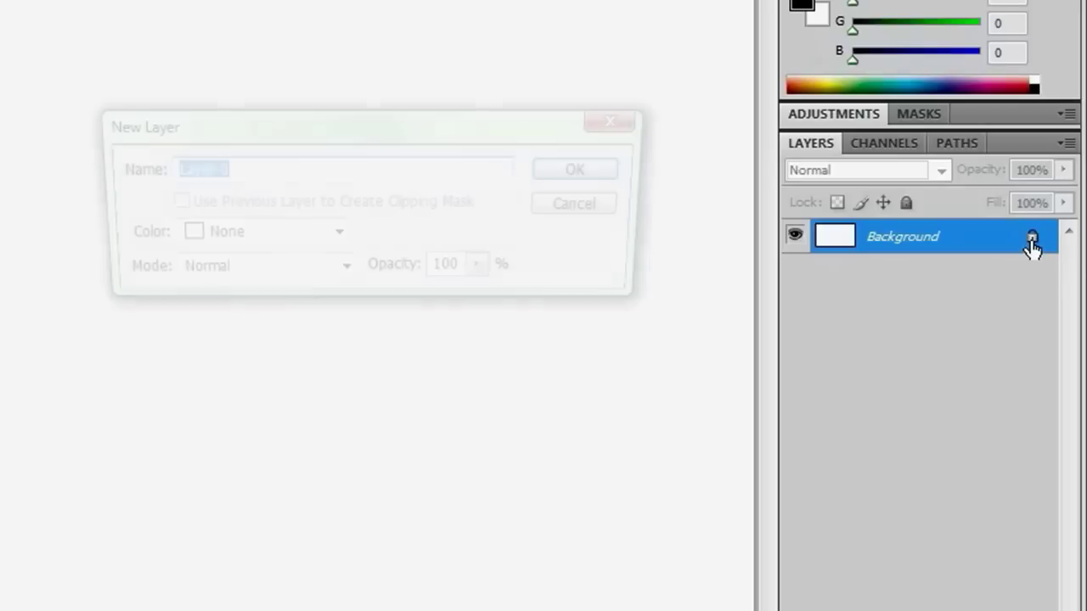
pyautogui.click(606, 171)
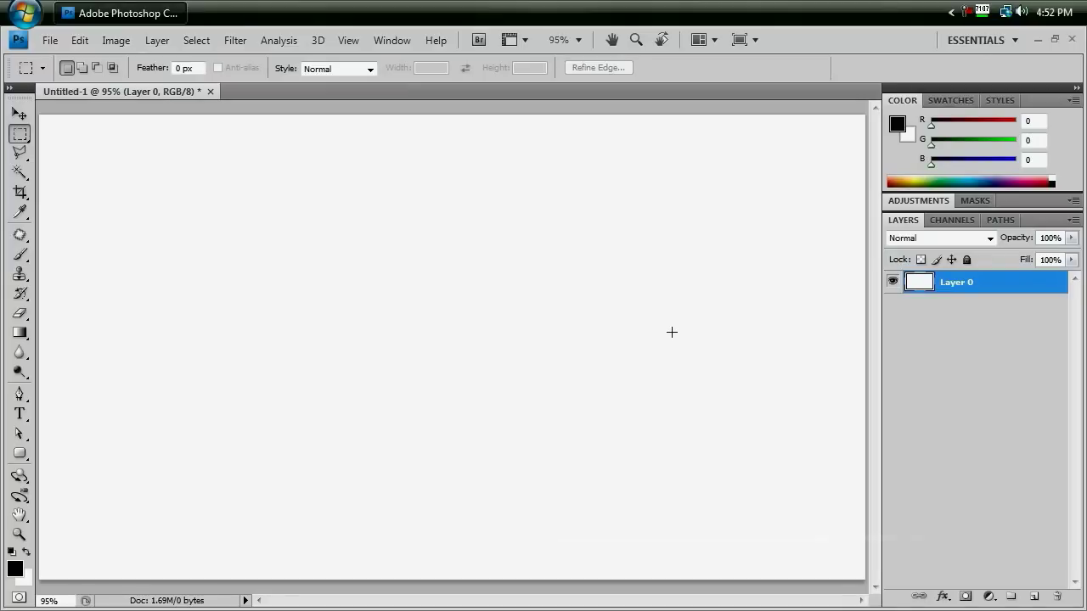
pyautogui.hotkey('alt', 'BackSpace')
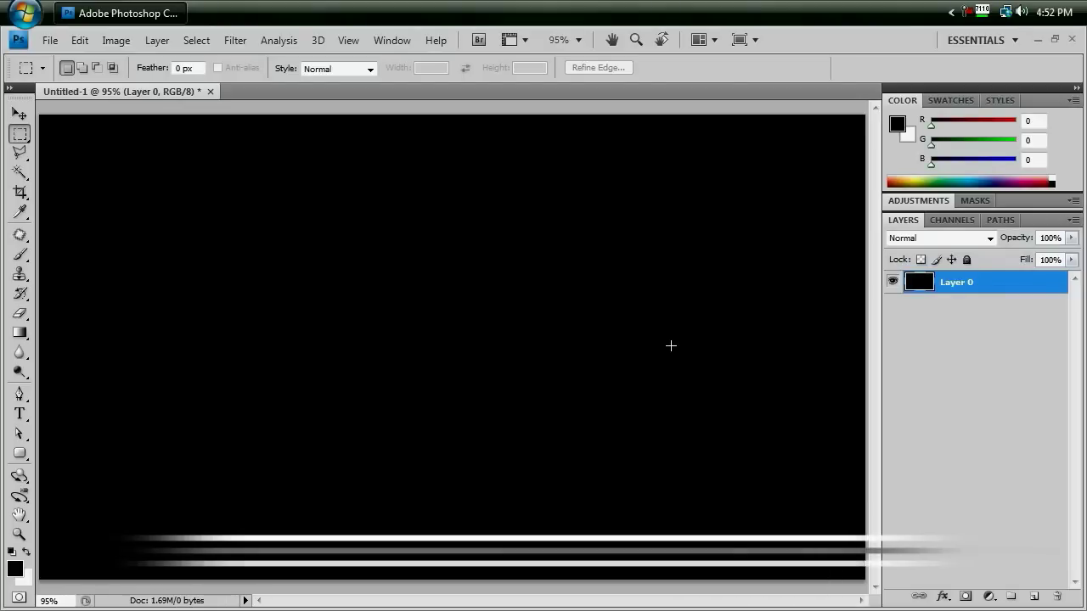
# Step: Type the word FIRE on the canvas and colour the text white
pyautogui.press('t')
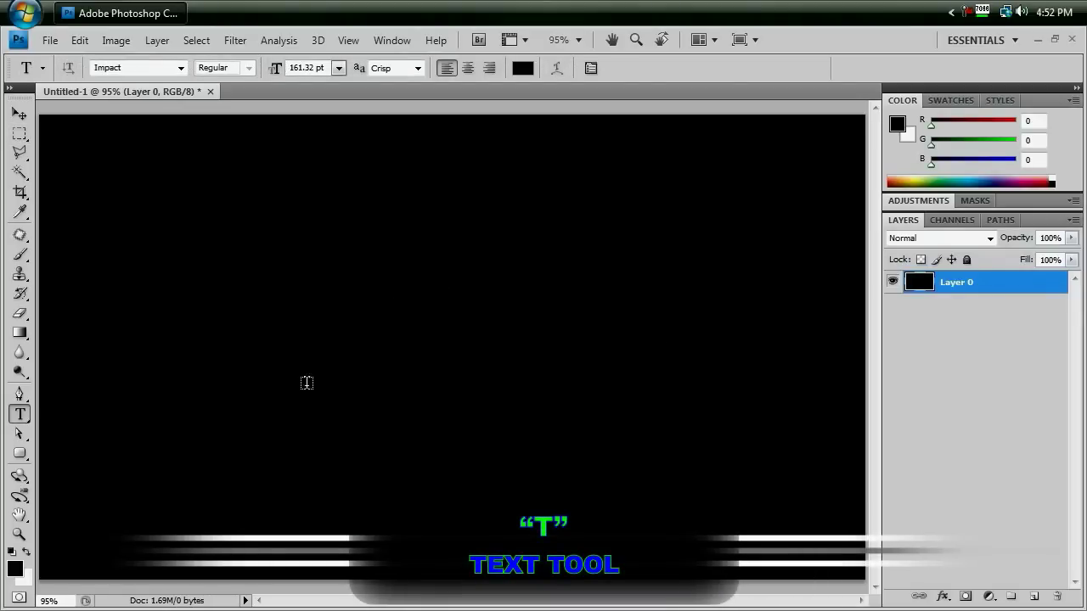
pyautogui.click(335, 359)
pyautogui.write('TEXT')
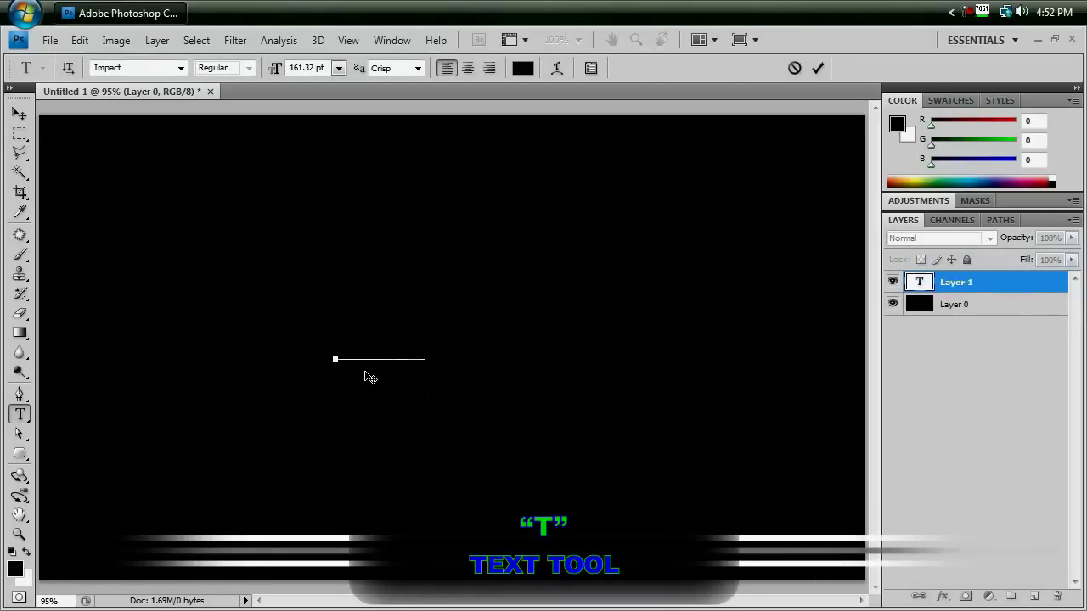
pyautogui.doubleClick(451, 313)
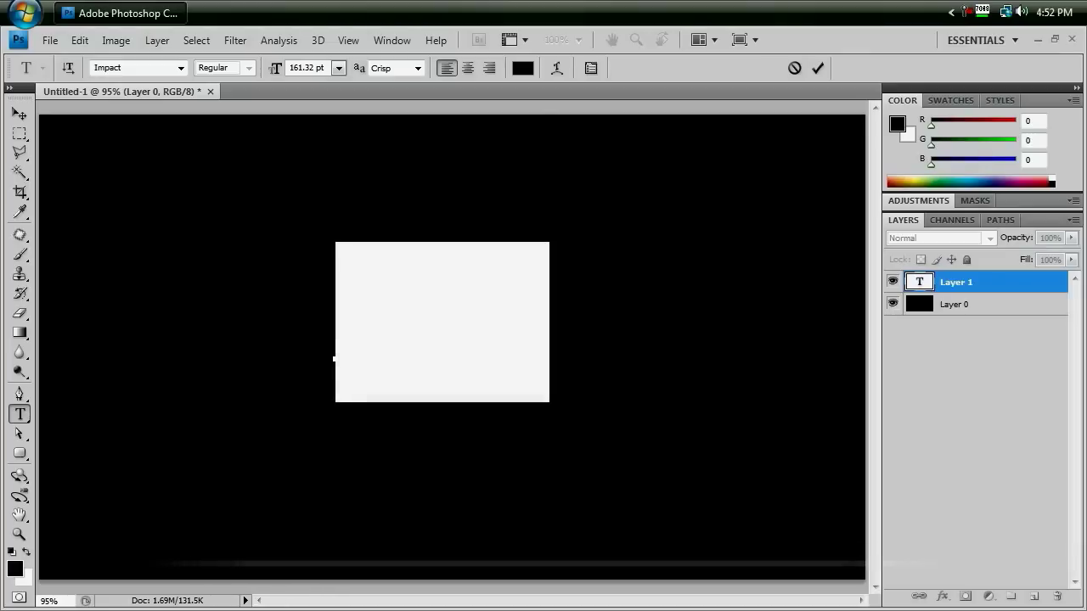
pyautogui.click(522, 68)
pyautogui.moveTo(495, 360); pyautogui.dragTo(369, 189)
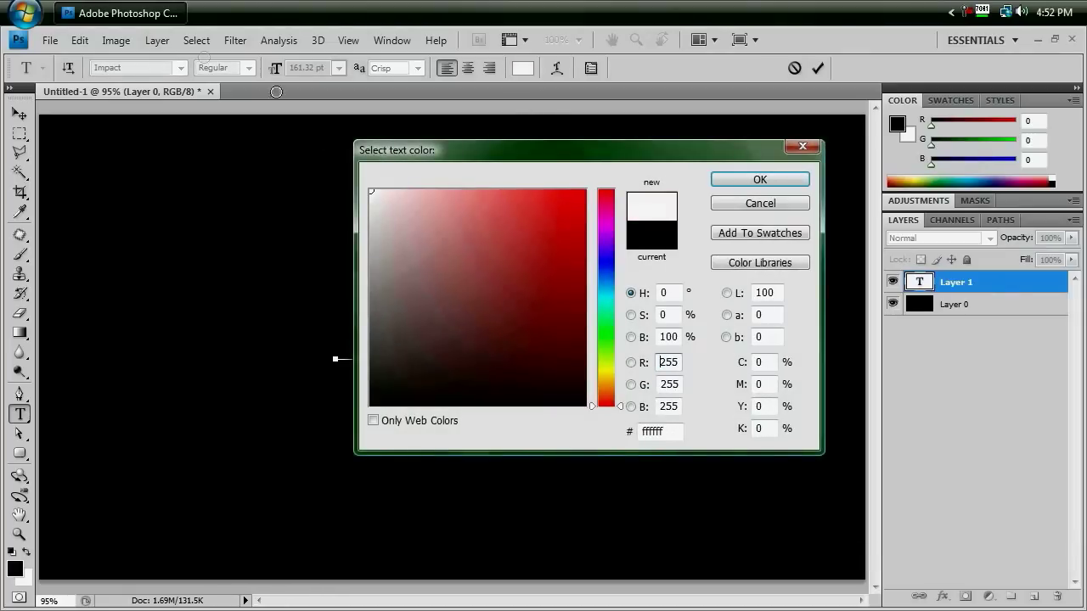
pyautogui.click(760, 179)
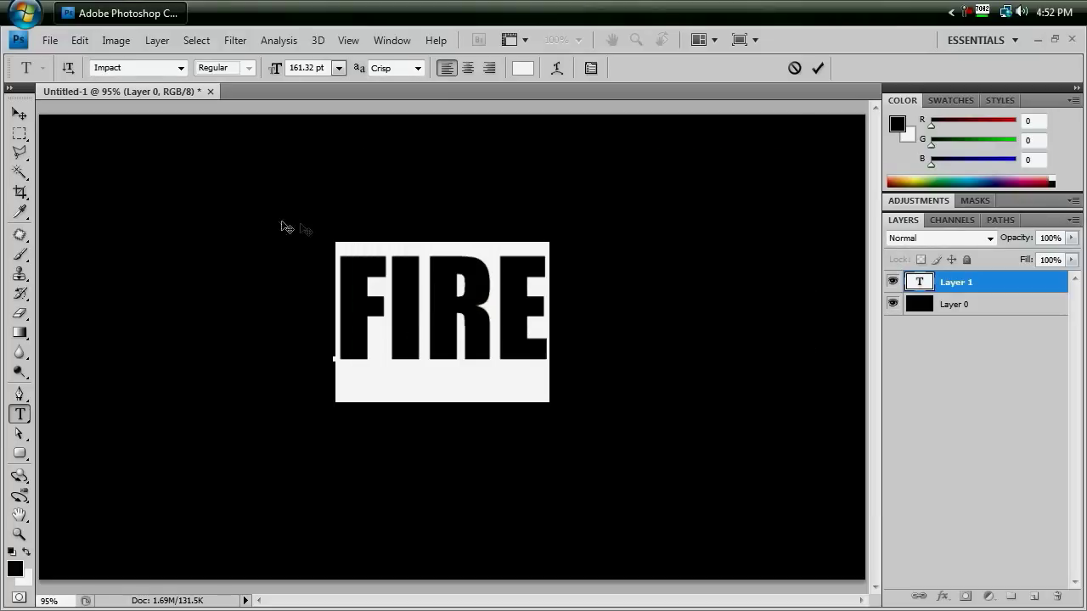
# Step: Commit the white FIRE text and move it toward the canvas centre
pyautogui.click(817, 68)
pyautogui.press('v')
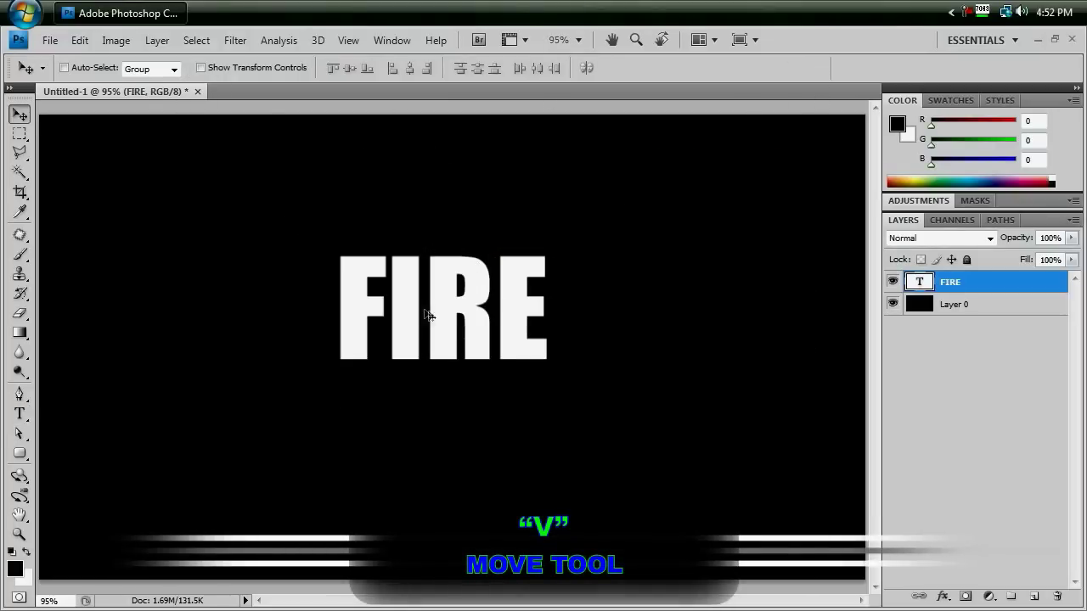
pyautogui.moveTo(427, 314); pyautogui.dragTo(461, 345)
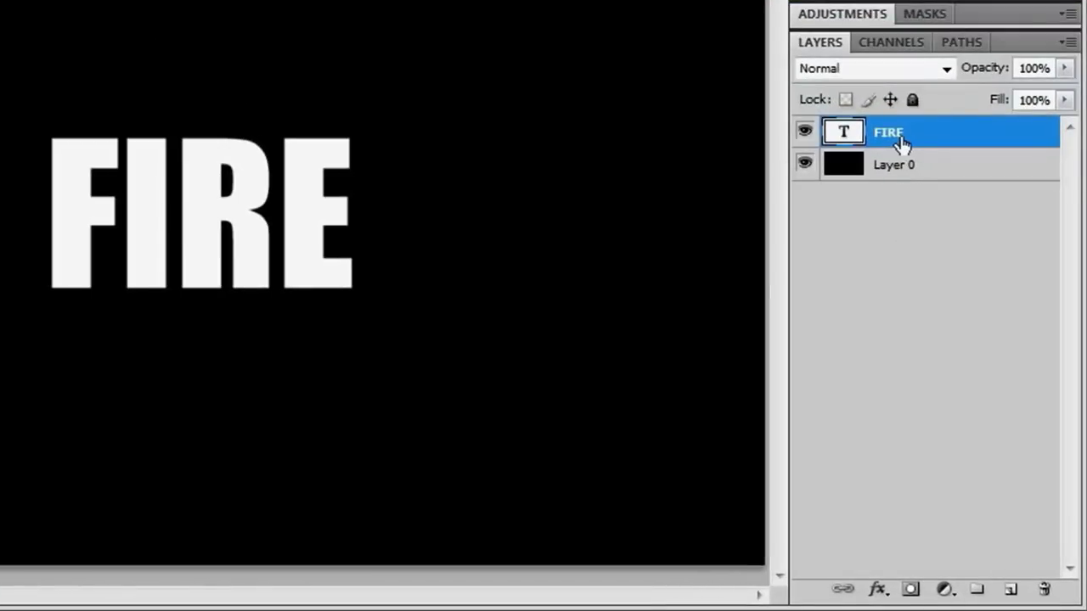
# Step: Duplicate the FIRE text layer and recolour the copy's lettering pure black (000000)
pyautogui.moveTo(885, 136); pyautogui.dragTo(1011, 591)
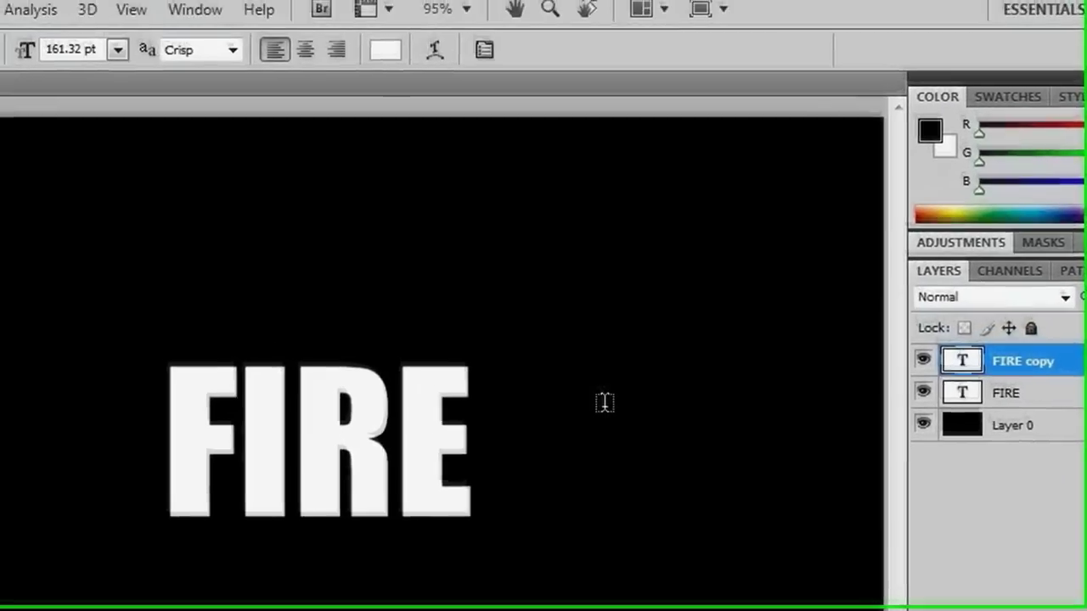
pyautogui.doubleClick(319, 458)
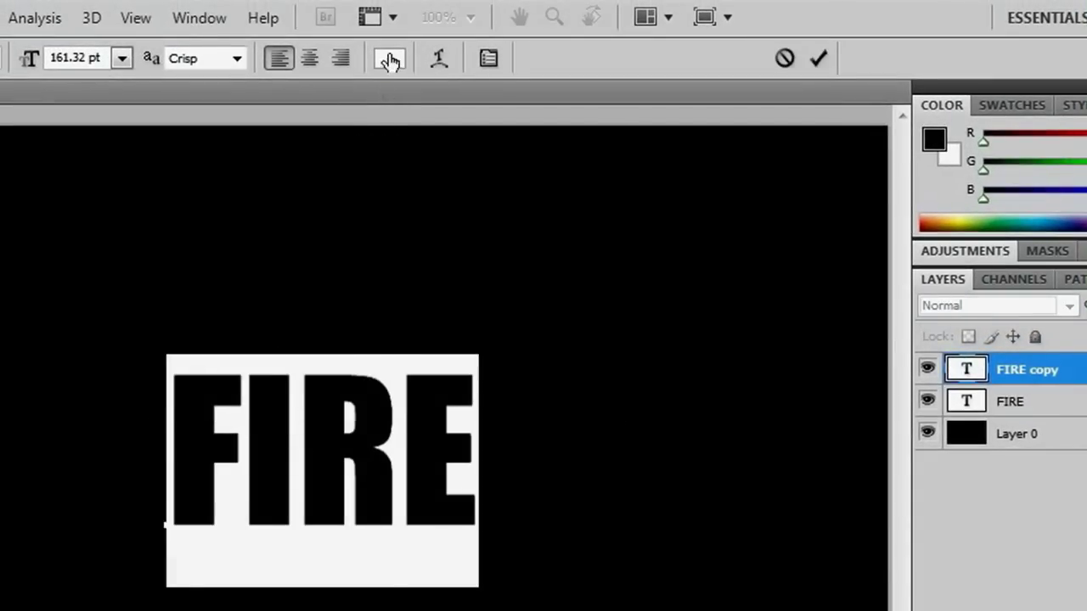
pyautogui.click(395, 67)
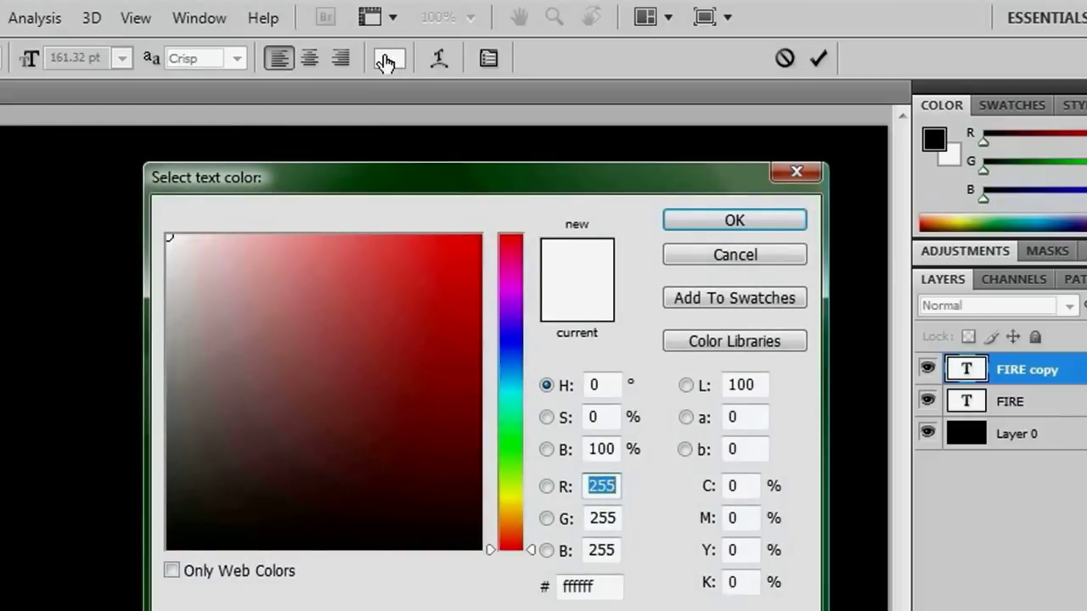
pyautogui.click(226, 524)
pyautogui.moveTo(226, 523); pyautogui.dragTo(76, 601)
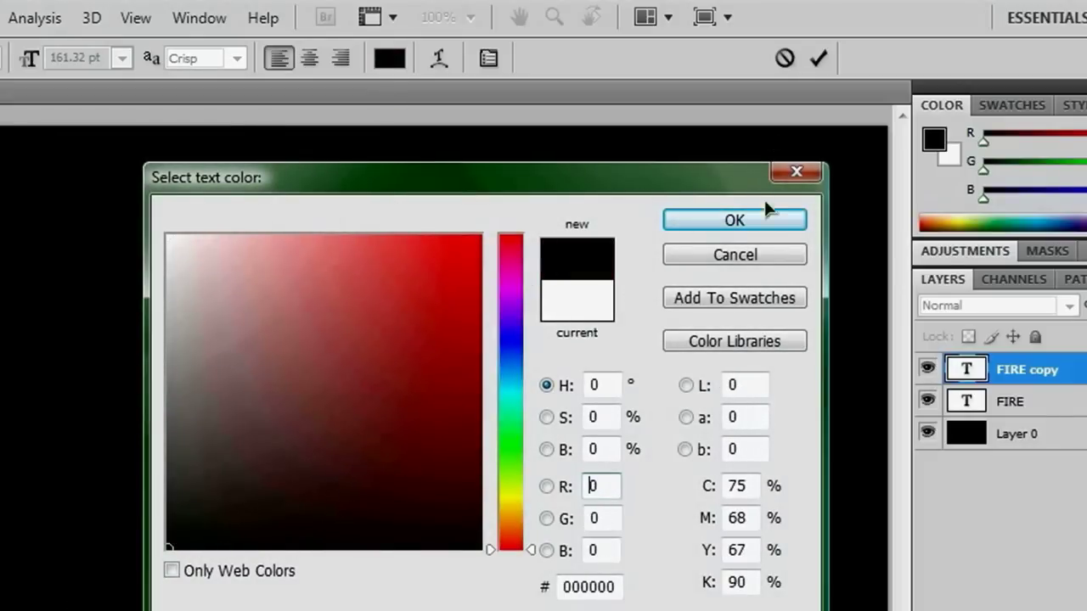
pyautogui.click(686, 219)
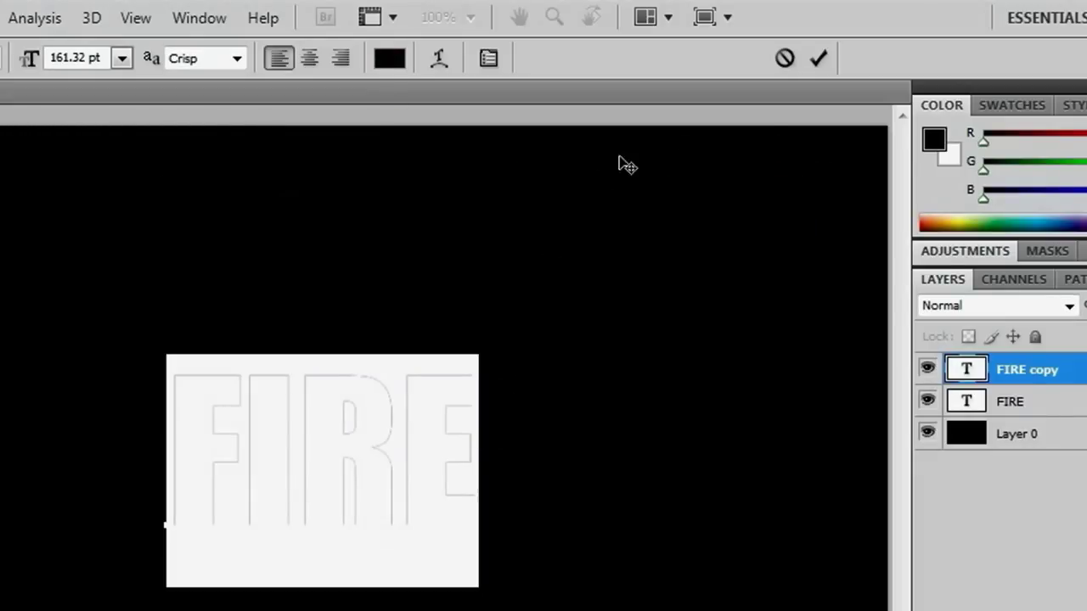
pyautogui.click(818, 57)
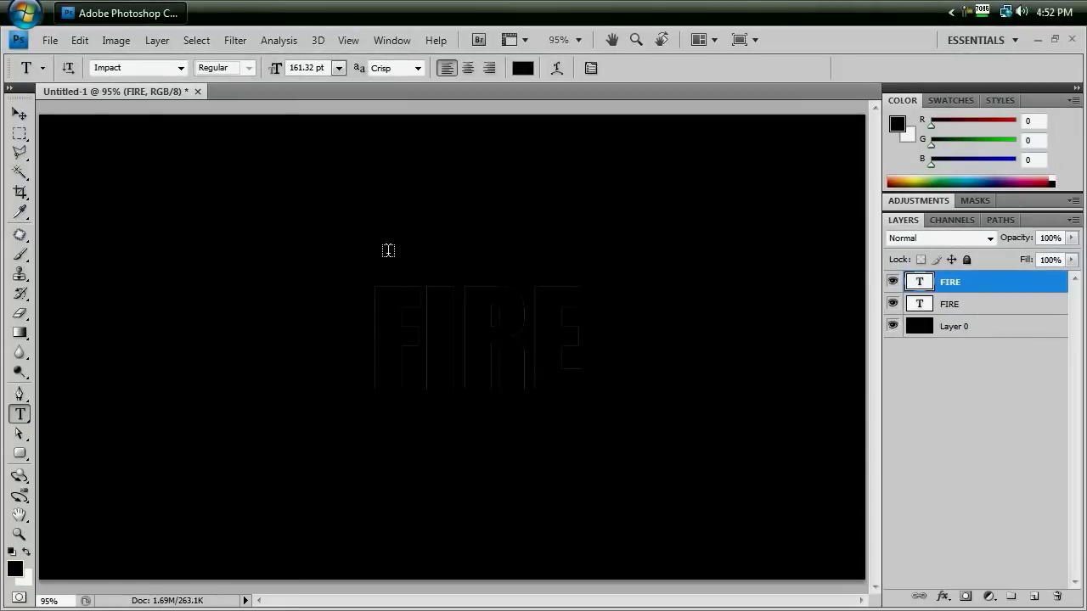
pyautogui.press('v')
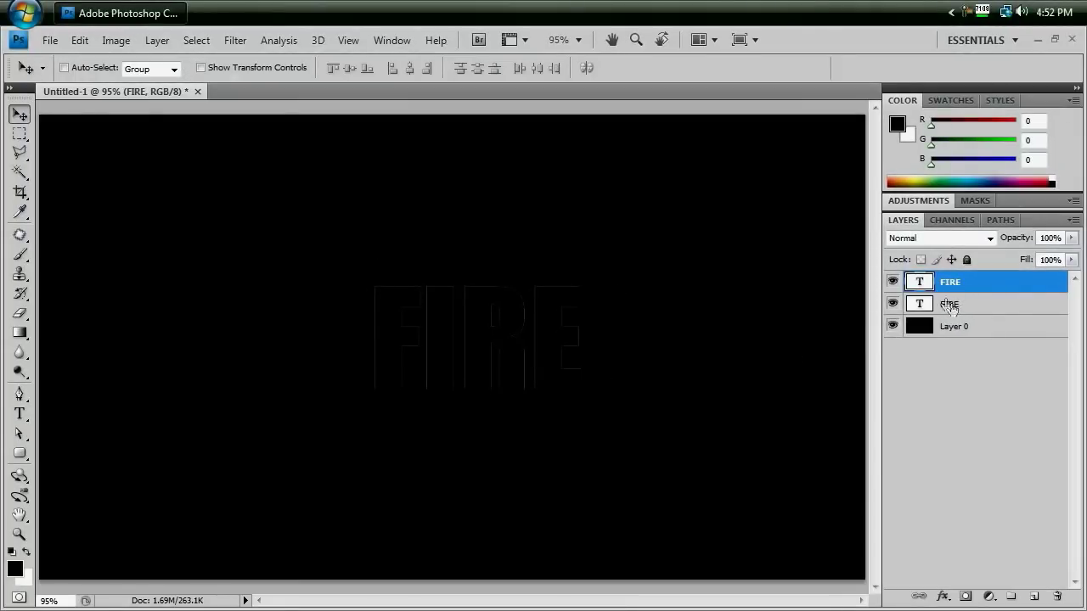
# Step: Hide the top black FIRE layer so the white text shows
pyautogui.click(892, 282)
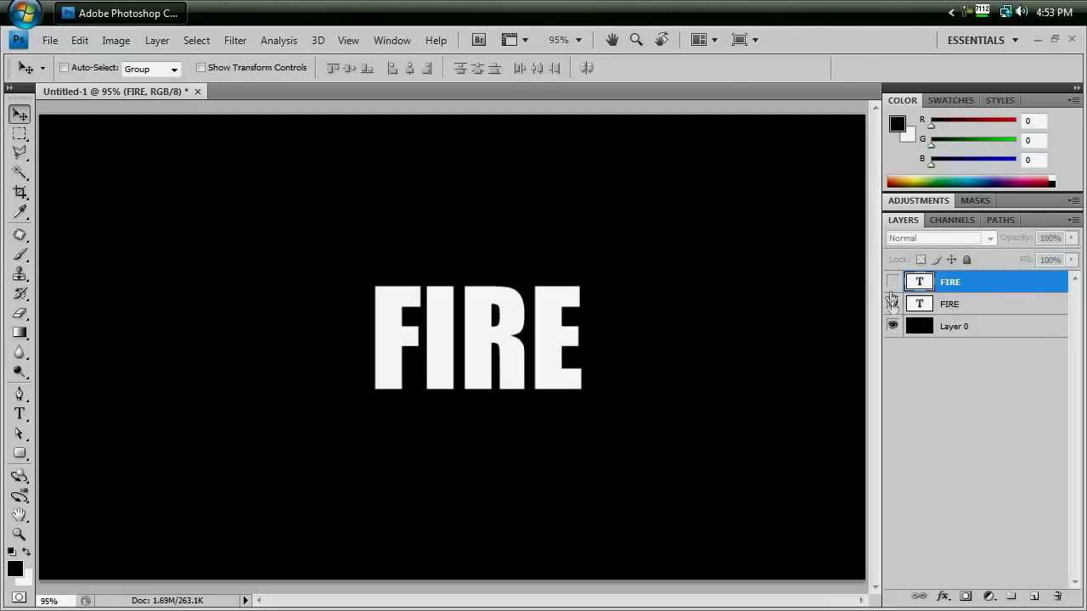
pyautogui.click(891, 284)
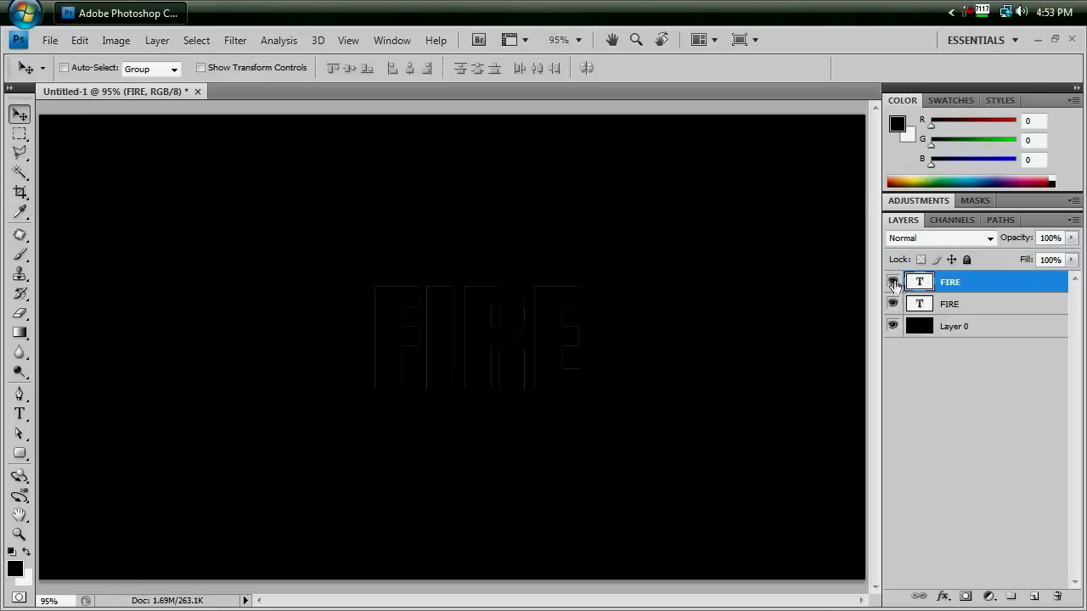
pyautogui.click(892, 284)
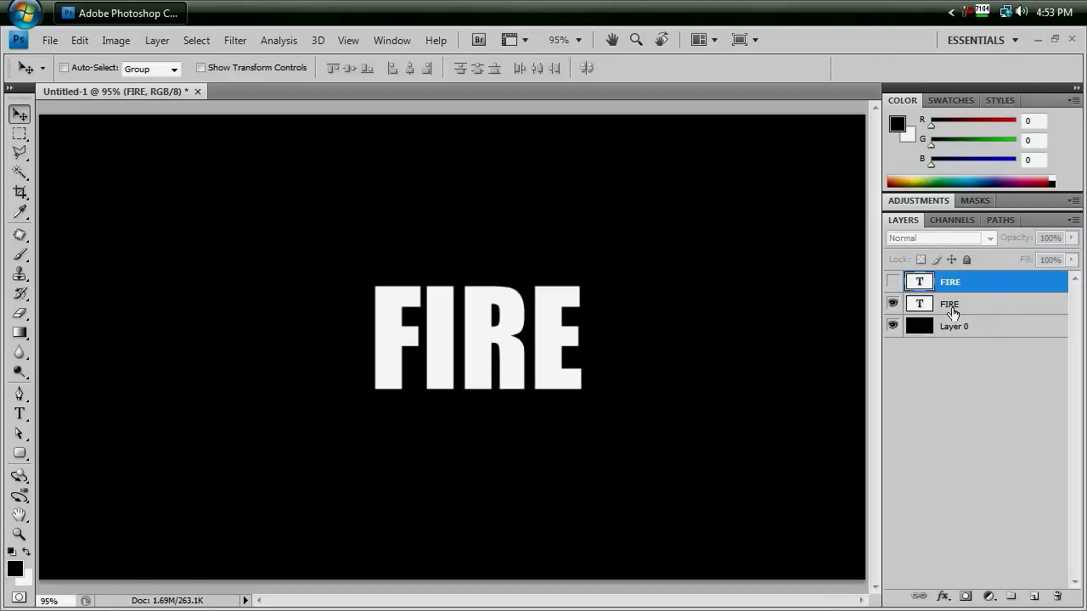
# Step: Merge the white FIRE layer with the black Layer 0 into one layer
pyautogui.click(952, 309)
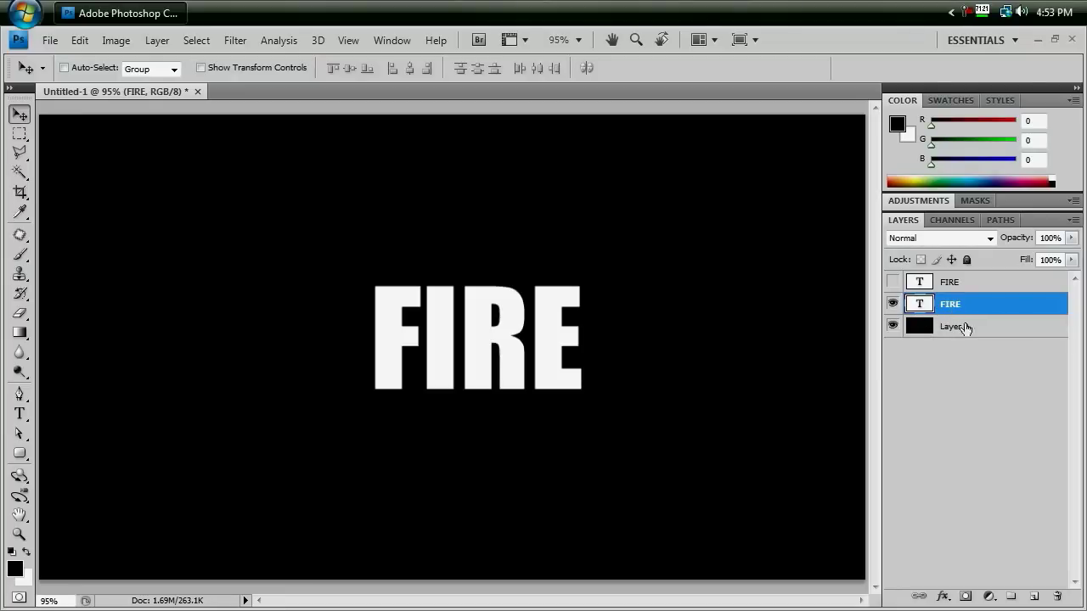
pyautogui.keyDown('shift'); pyautogui.click(950, 331); pyautogui.keyUp('shift')
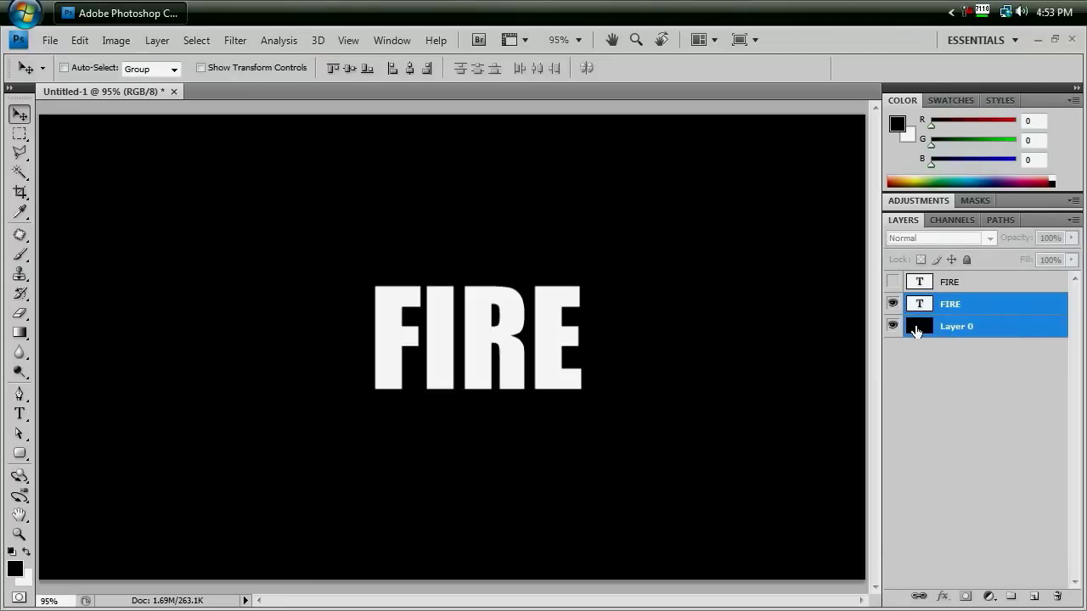
pyautogui.hotkey('ctrl', 'e')
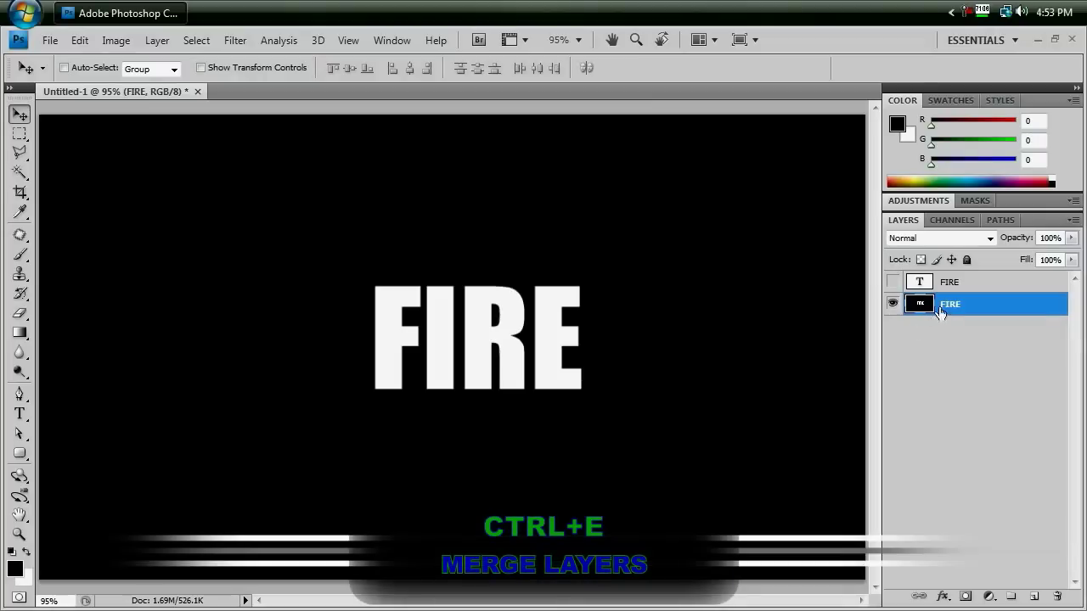
pyautogui.moveTo(546, 386); pyautogui.dragTo(532, 367)
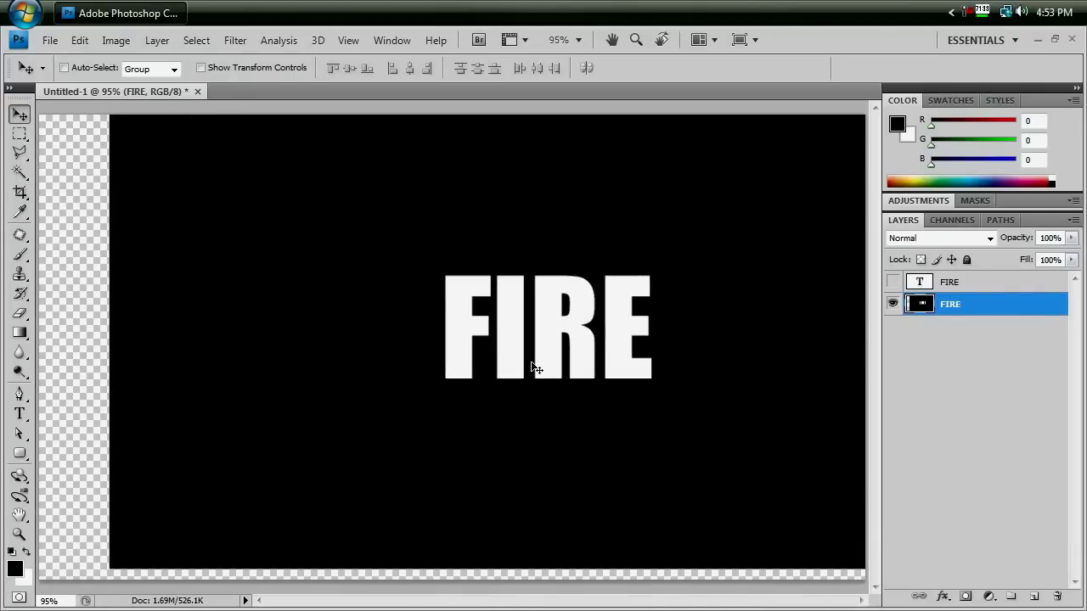
pyautogui.hotkey('ctrl', 'z')
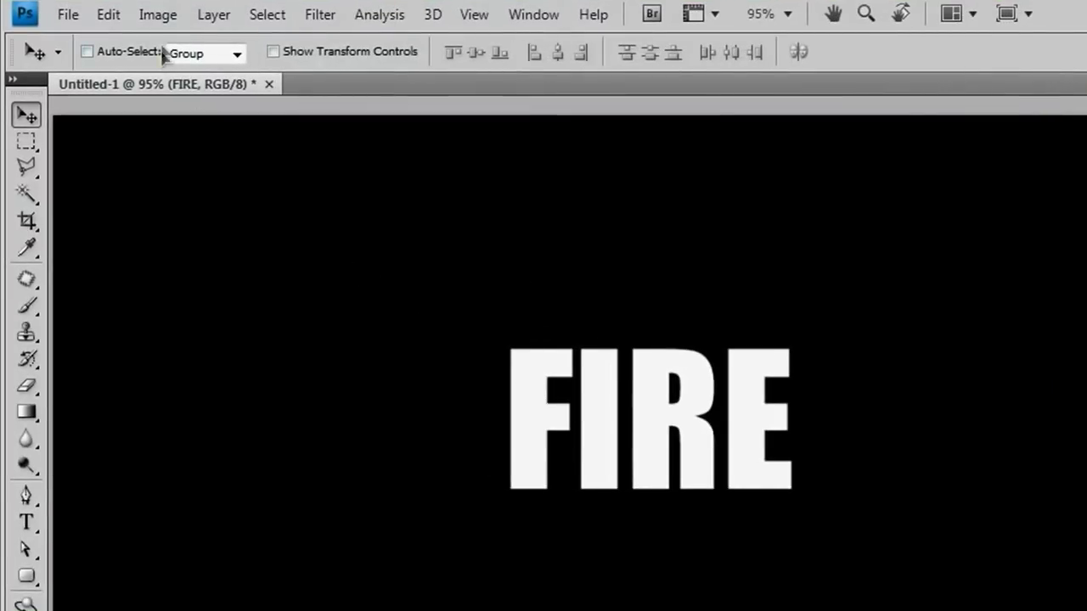
pyautogui.click(158, 14)
# Step: Rotate the canvas 90° clockwise and apply the Wind filter blowing from the left
pyautogui.moveTo(225, 232)
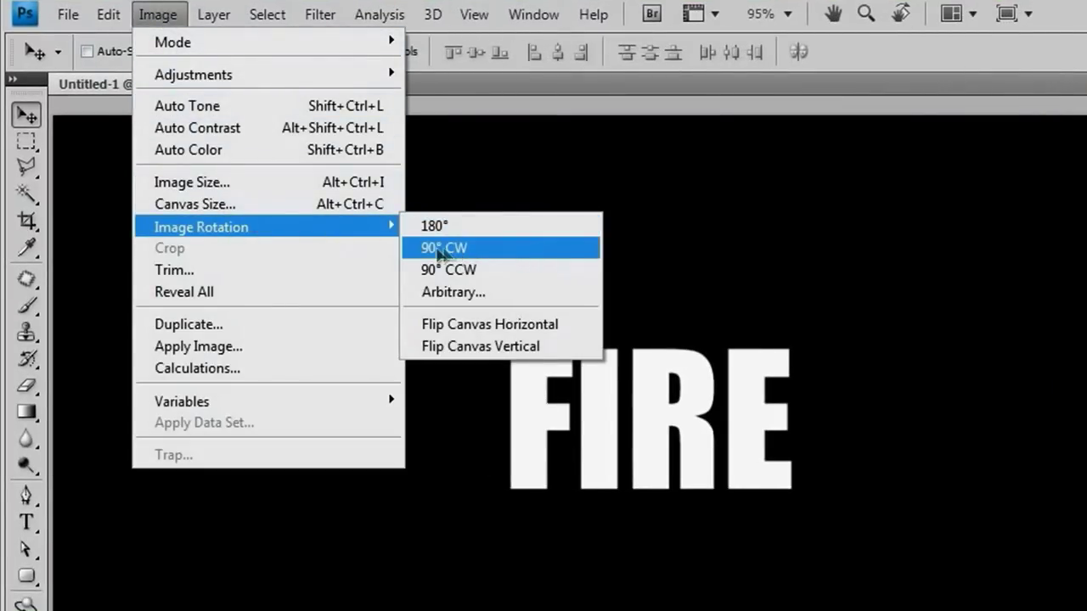
pyautogui.click(537, 255)
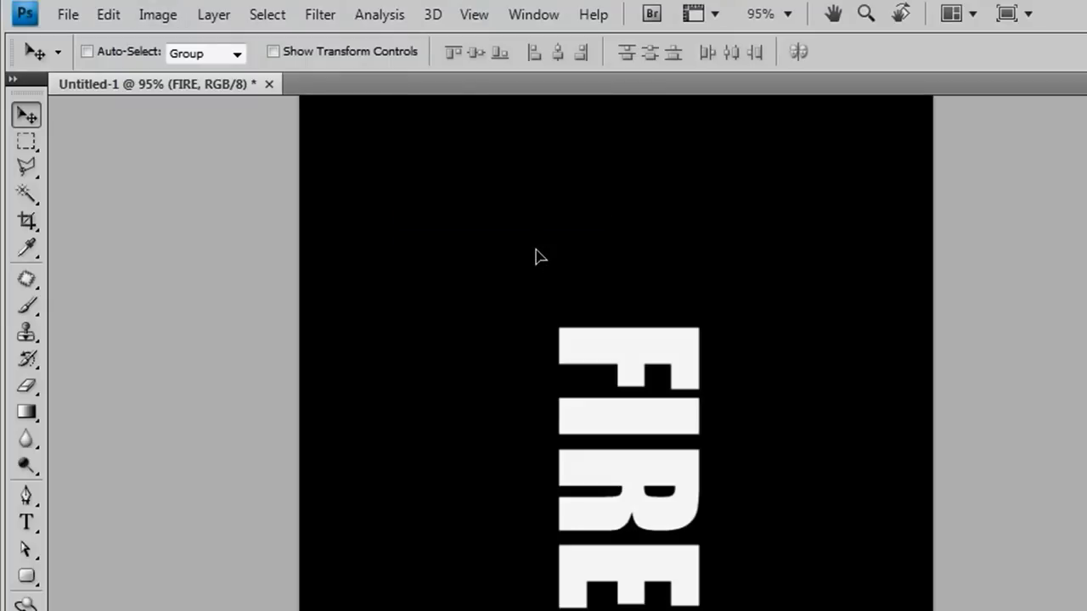
pyautogui.click(321, 16)
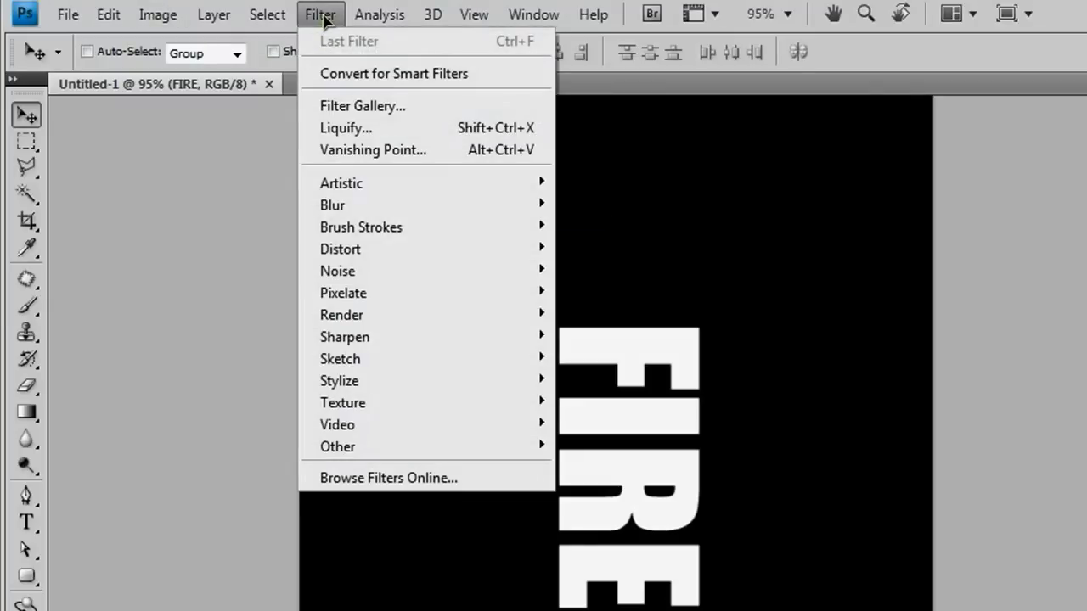
pyautogui.moveTo(336, 386)
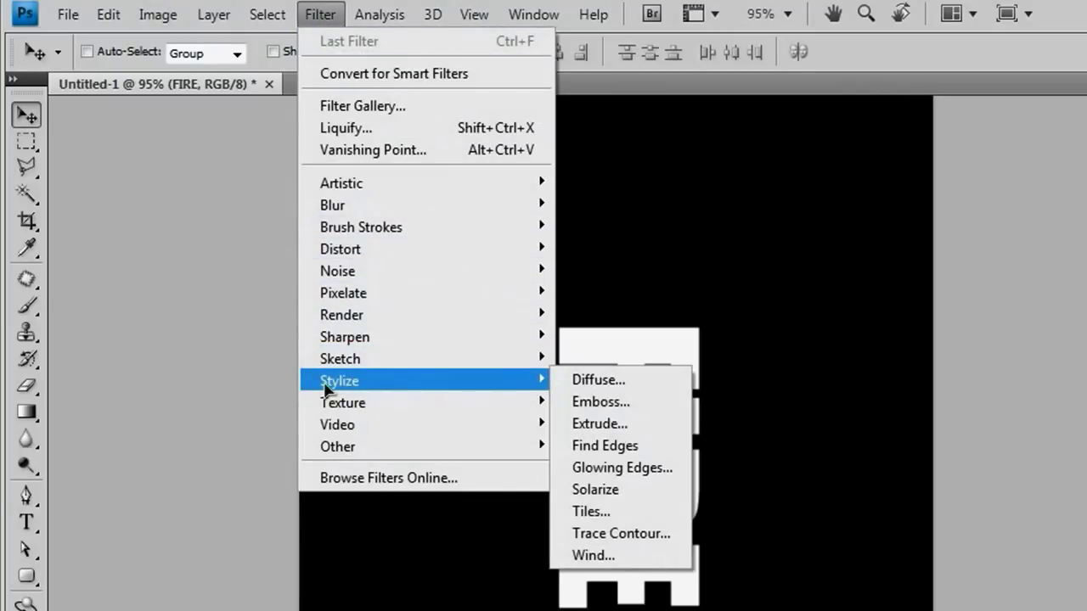
pyautogui.click(593, 555)
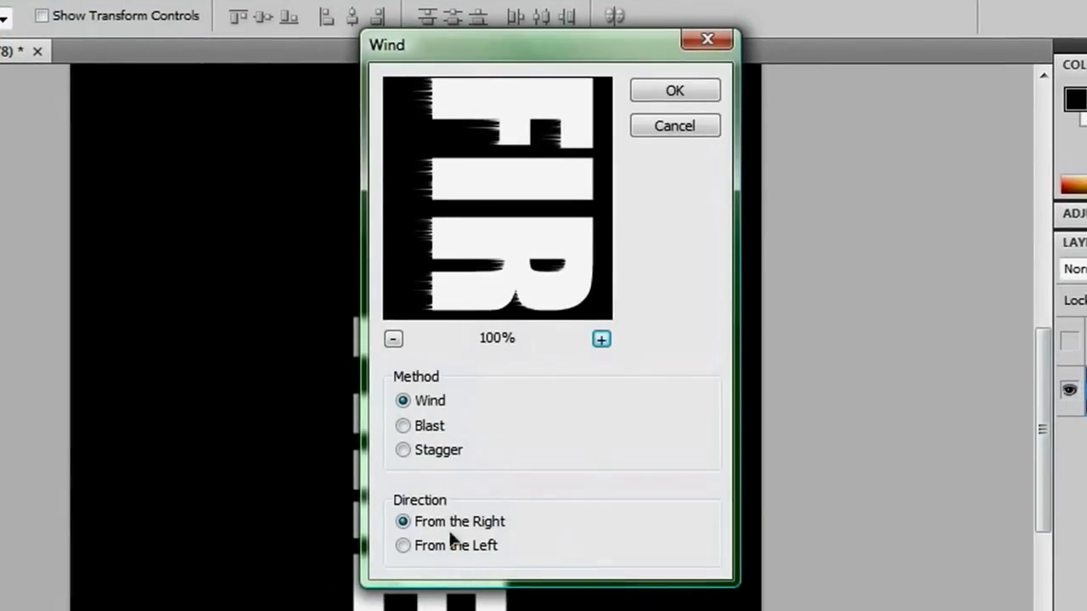
pyautogui.click(404, 545)
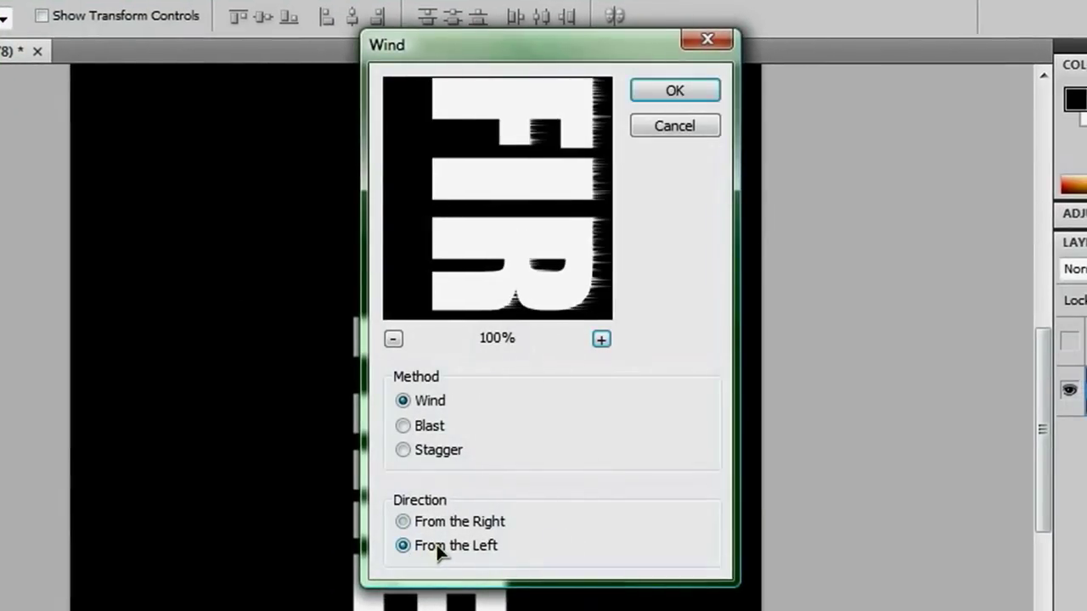
pyautogui.click(429, 410)
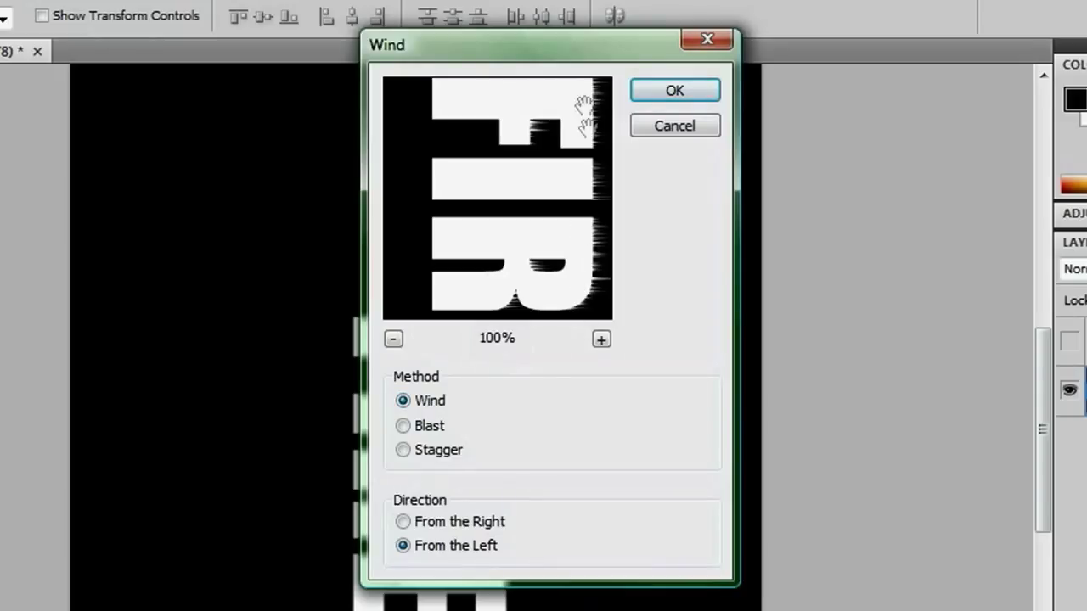
pyautogui.click(679, 92)
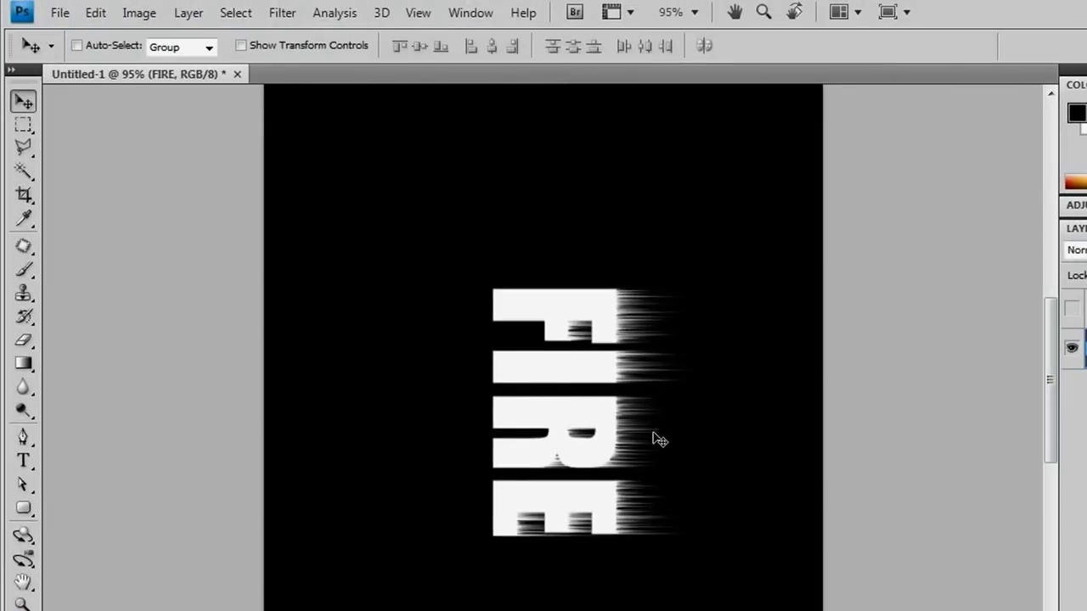
# Step: Rotate the canvas back 90° counter-clockwise so FIRE reads horizontally
pyautogui.click(138, 13)
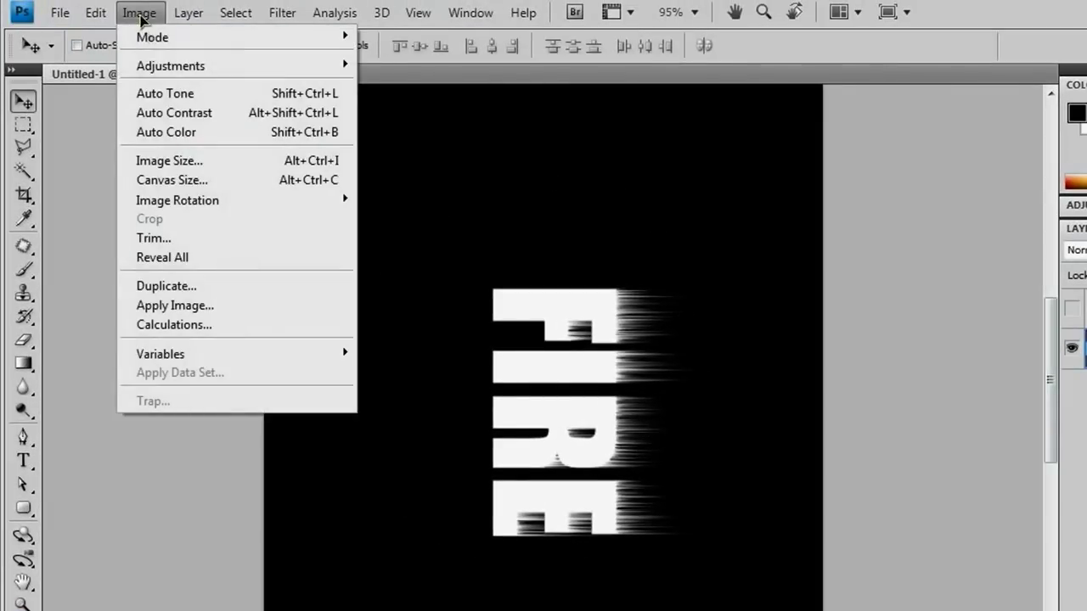
pyautogui.moveTo(245, 204)
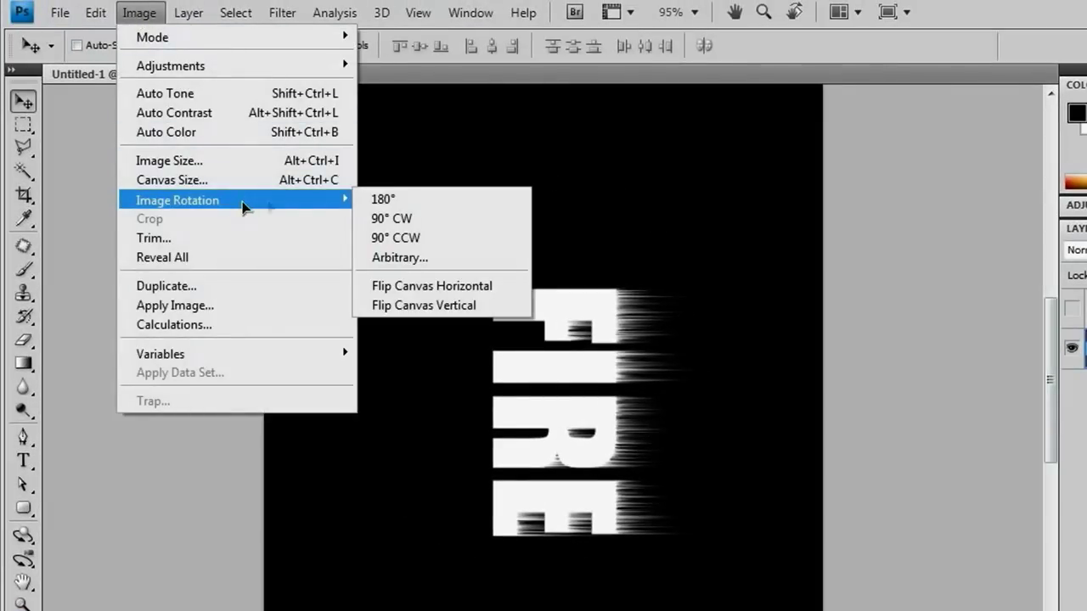
pyautogui.click(442, 246)
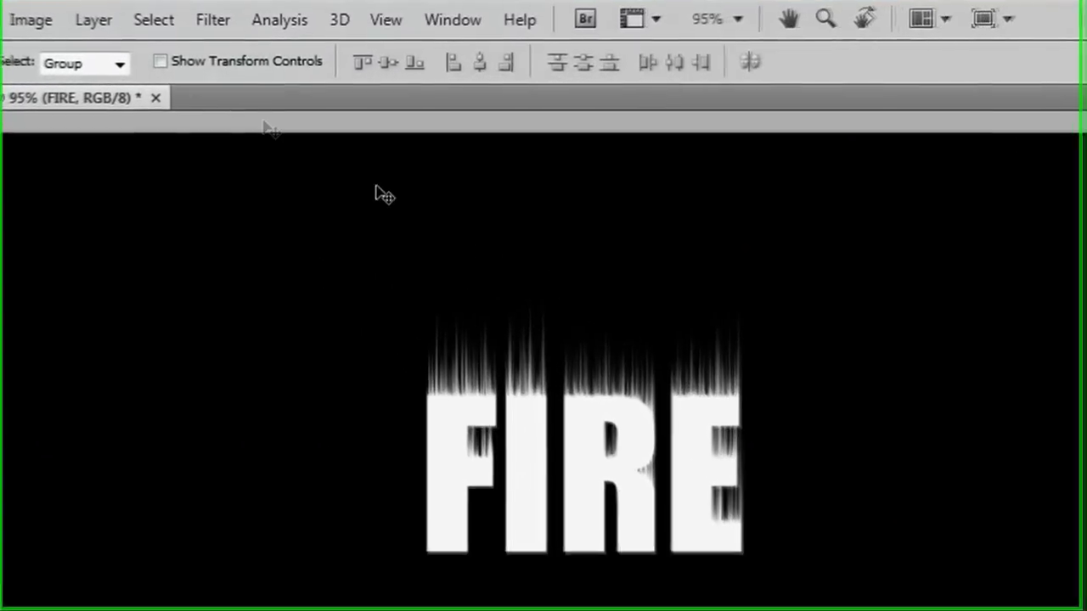
# Step: Apply a 1.0-pixel Gaussian Blur to the wind-streaked FIRE layer
pyautogui.click(235, 39)
pyautogui.moveTo(296, 241)
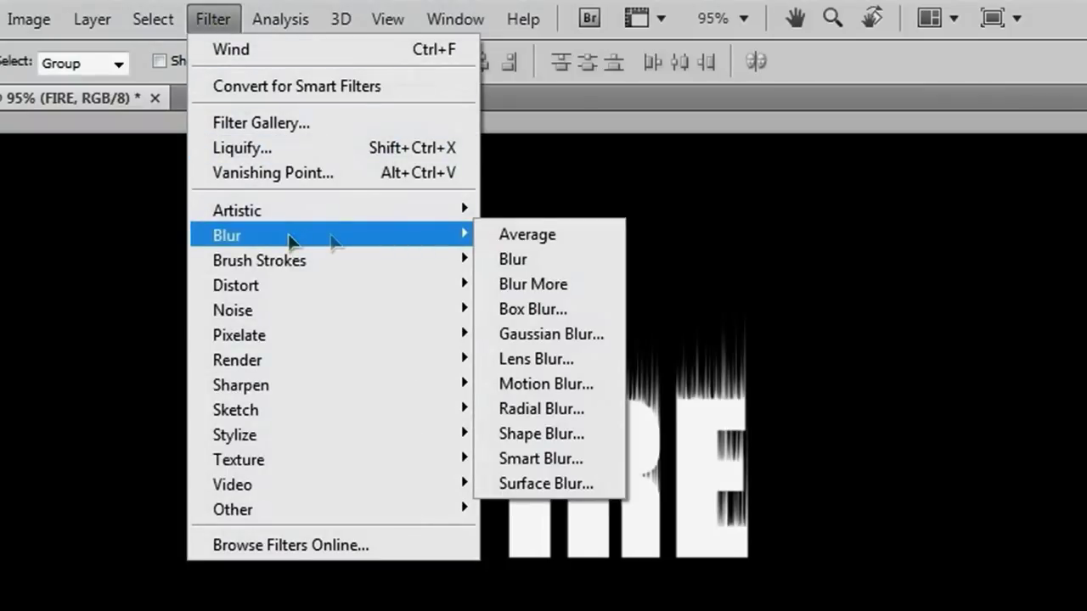
pyautogui.click(568, 334)
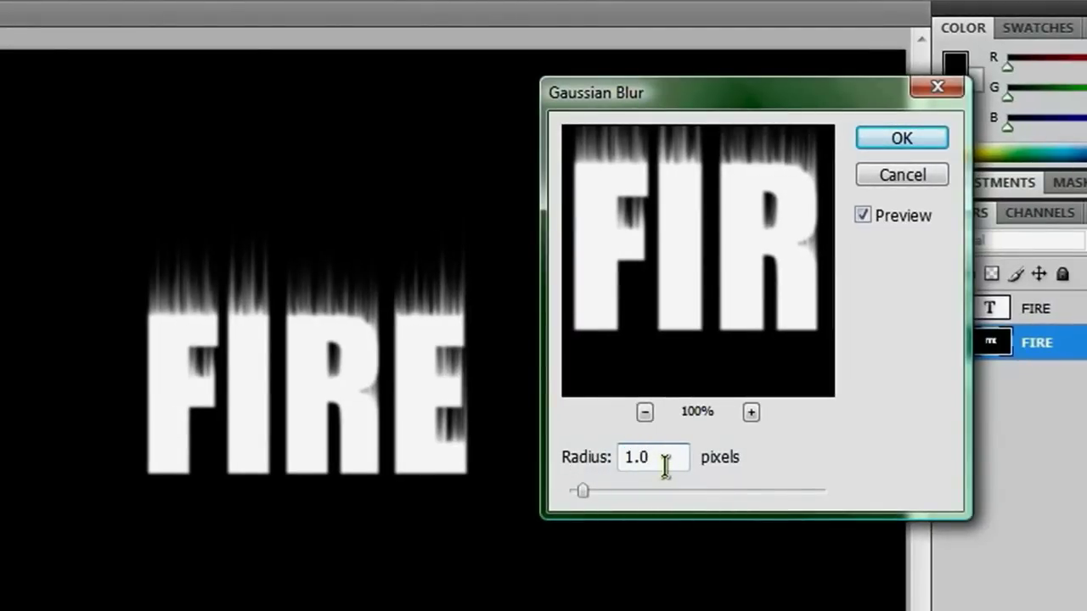
pyautogui.click(900, 143)
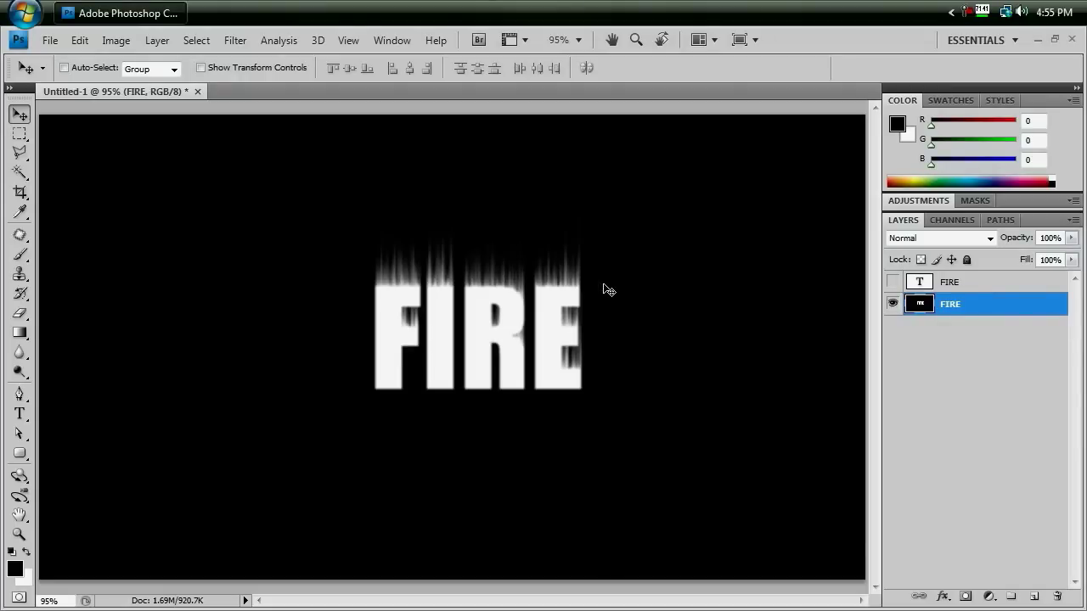
# Step: Colorize the FIRE layer in Hue/Saturation with Hue 38 and Saturation 100
pyautogui.hotkey('ctrl', 'u')
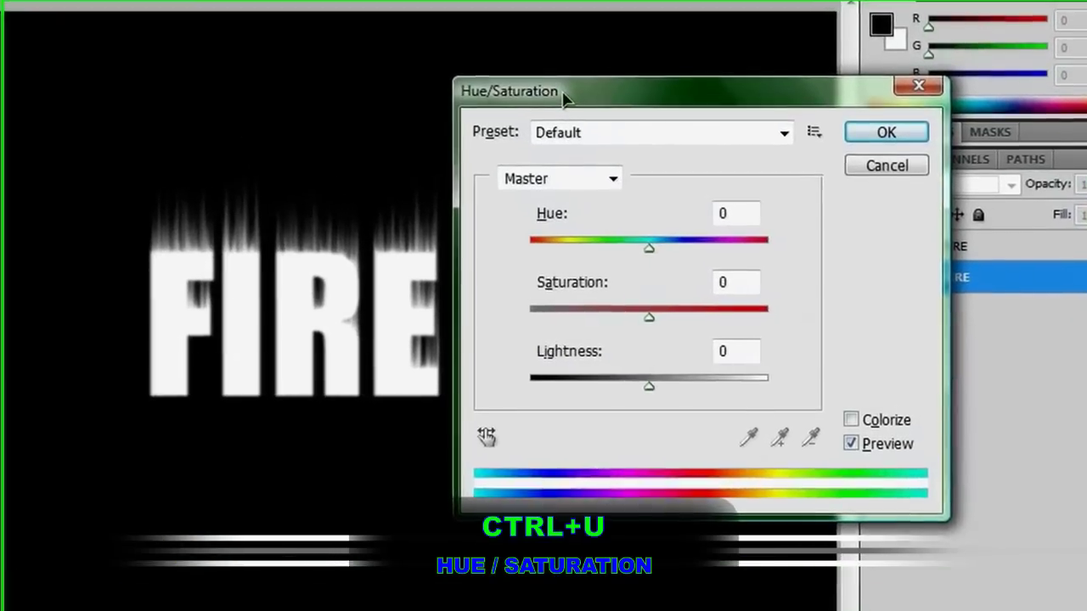
pyautogui.click(851, 420)
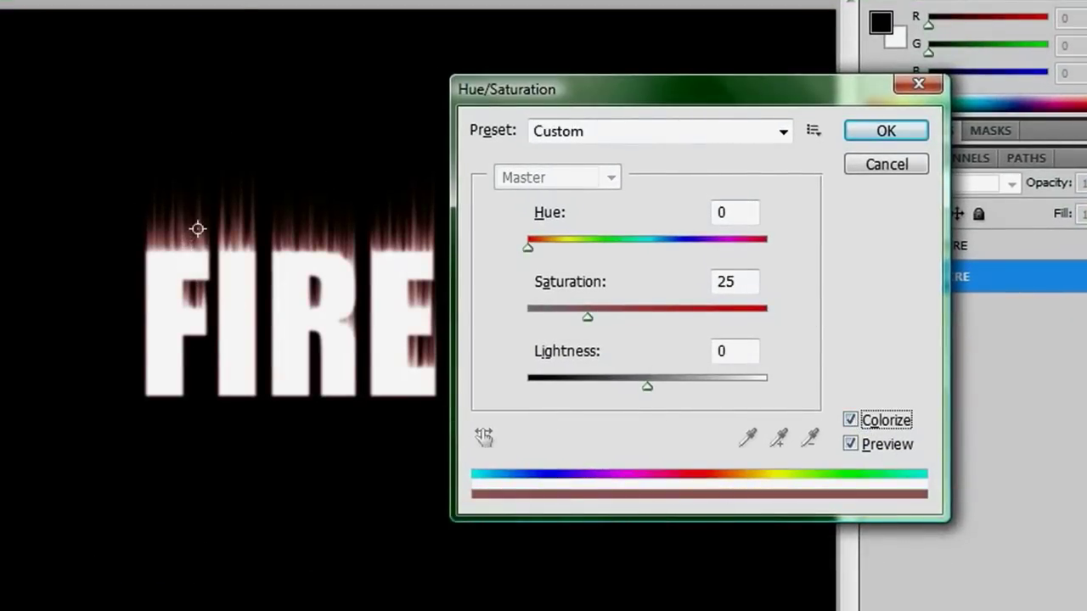
pyautogui.moveTo(585, 316); pyautogui.dragTo(783, 316)
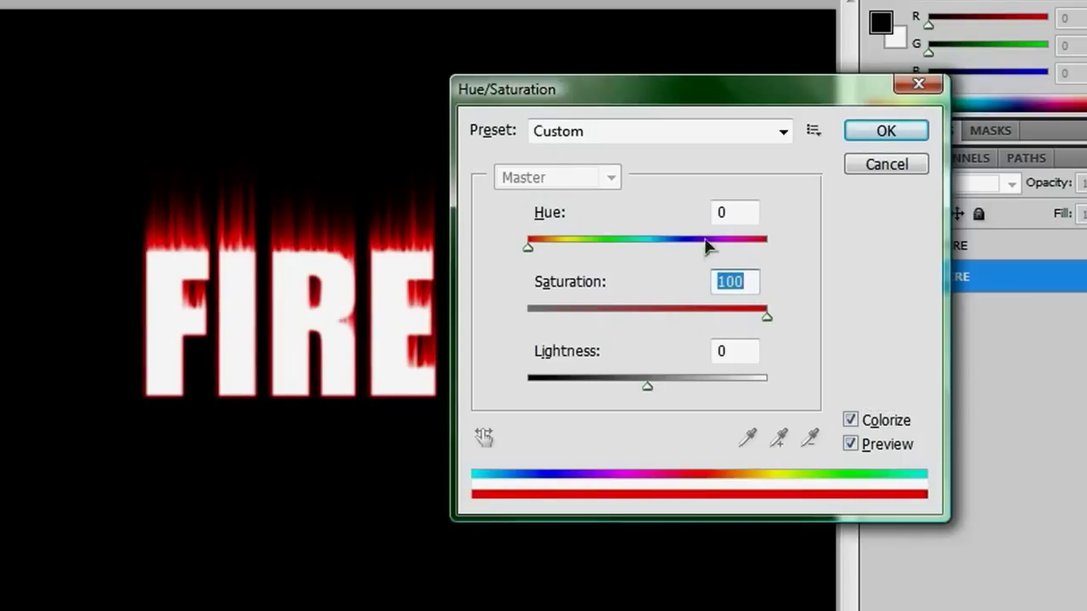
pyautogui.click(722, 212)
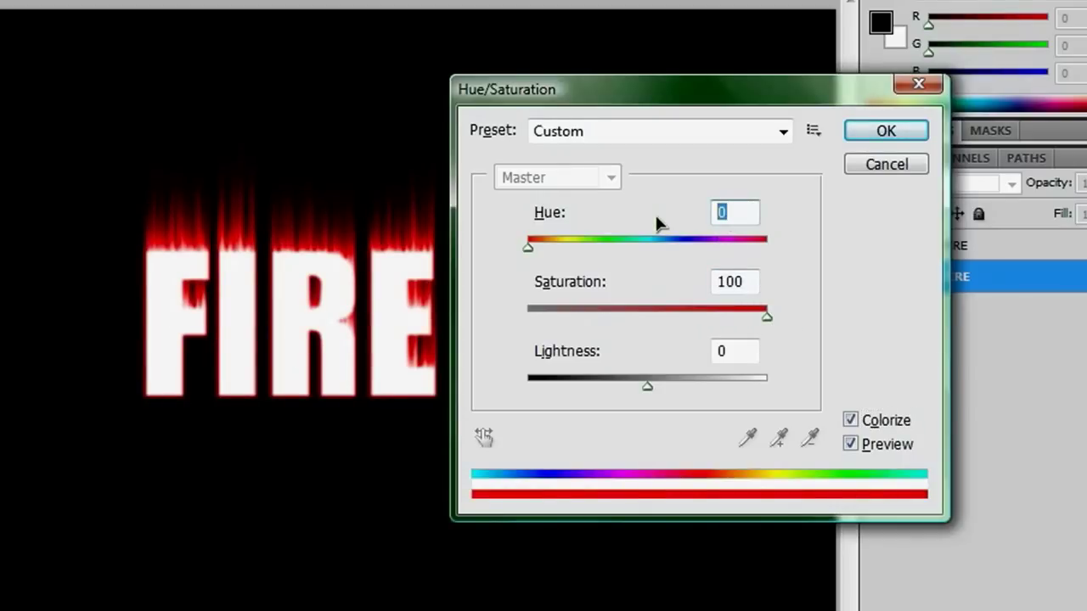
pyautogui.write('38')
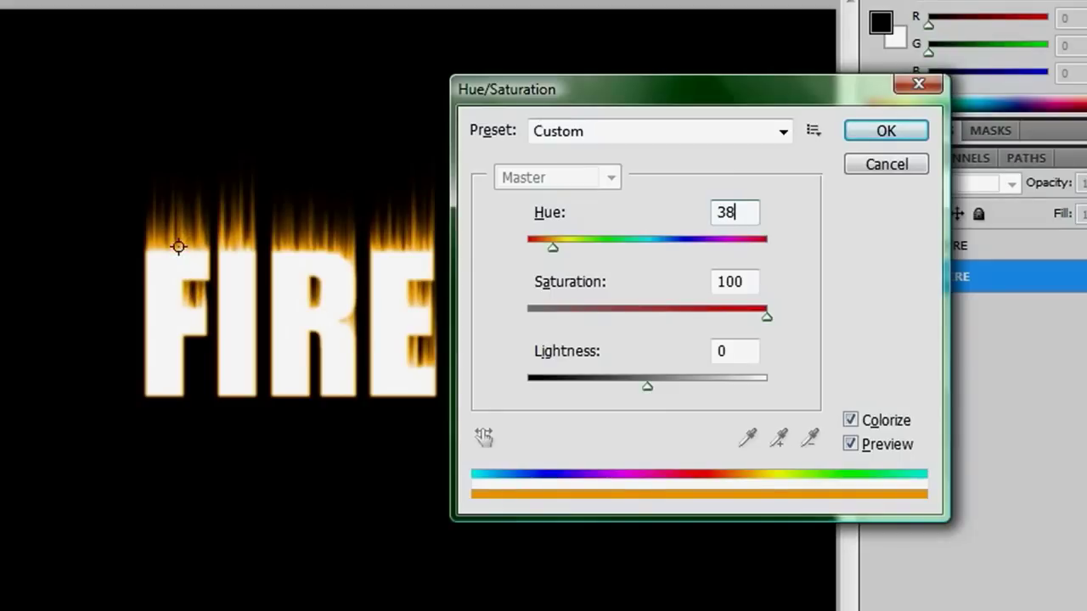
pyautogui.click(885, 131)
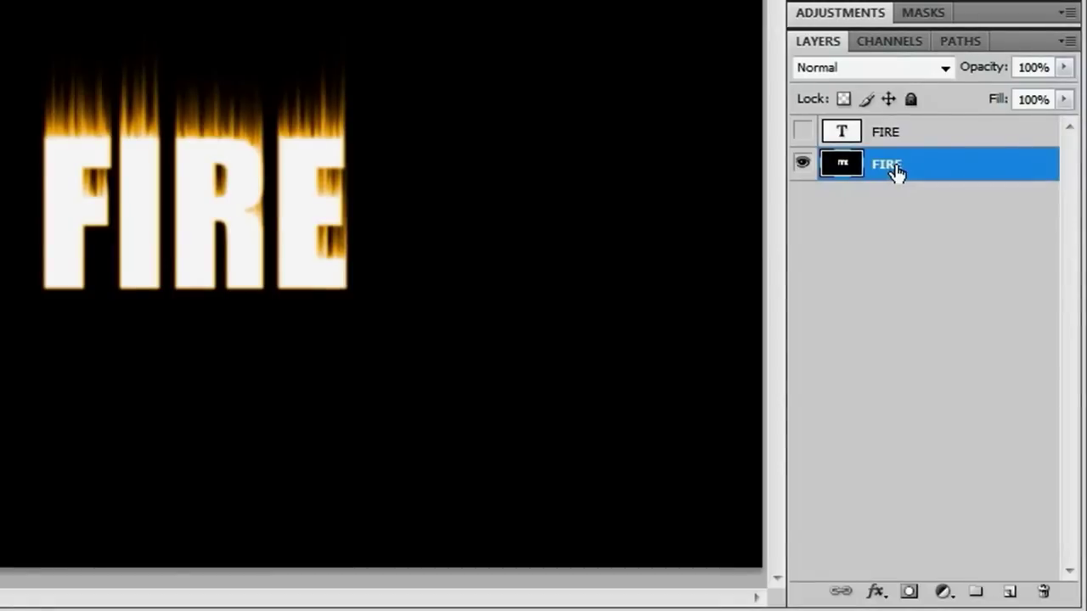
# Step: Duplicate the FIRE layer and colorize the copy red at Hue 0, Saturation 100
pyautogui.moveTo(921, 220); pyautogui.dragTo(990, 429)
pyautogui.moveTo(961, 383); pyautogui.dragTo(1009, 593)
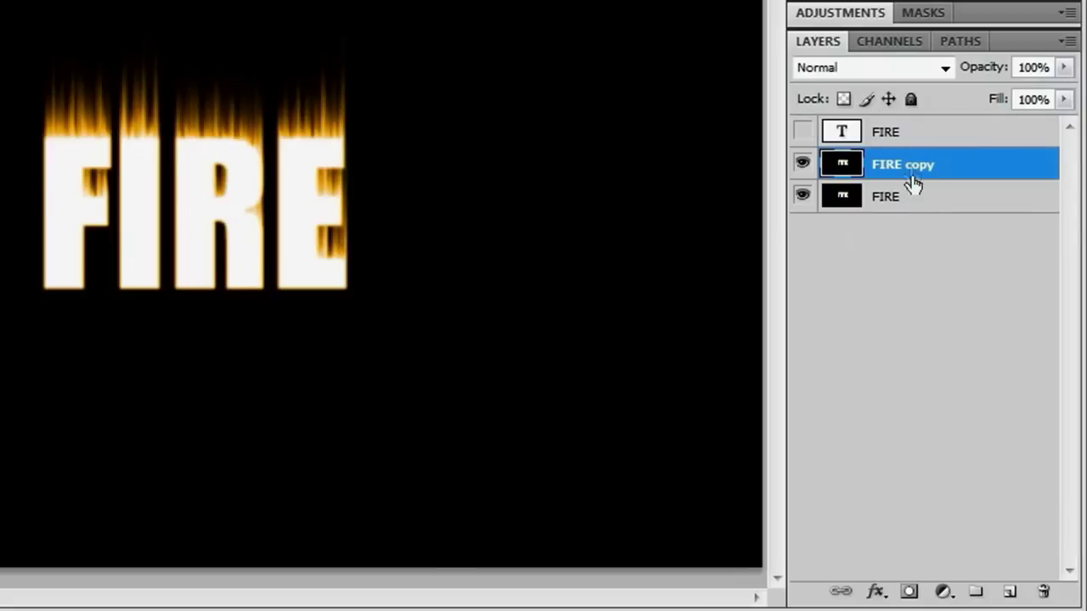
pyautogui.hotkey('ctrl', 'u')
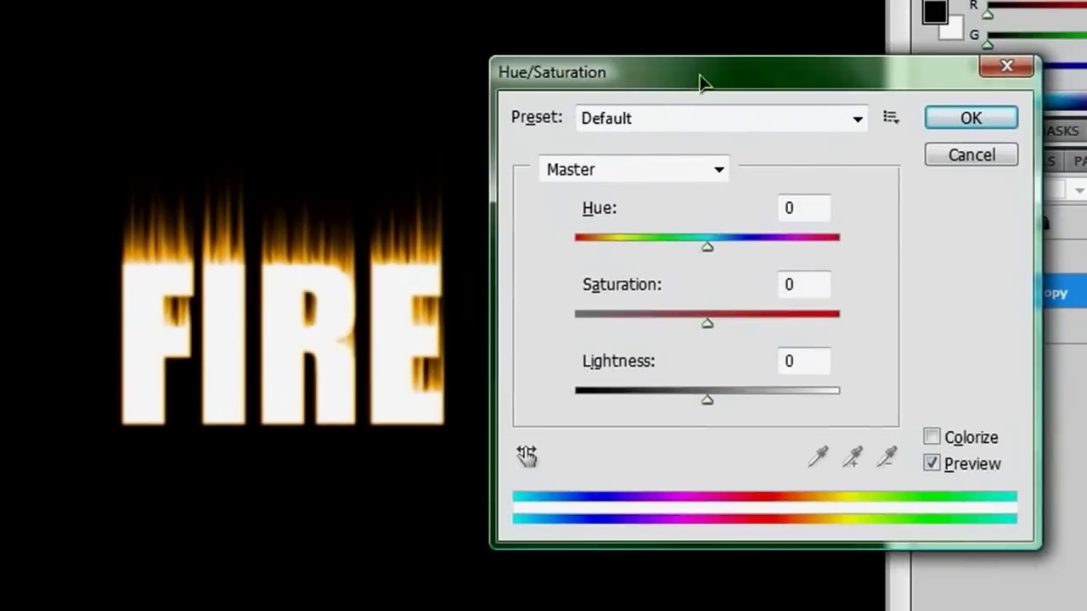
pyautogui.moveTo(701, 81); pyautogui.dragTo(697, 87)
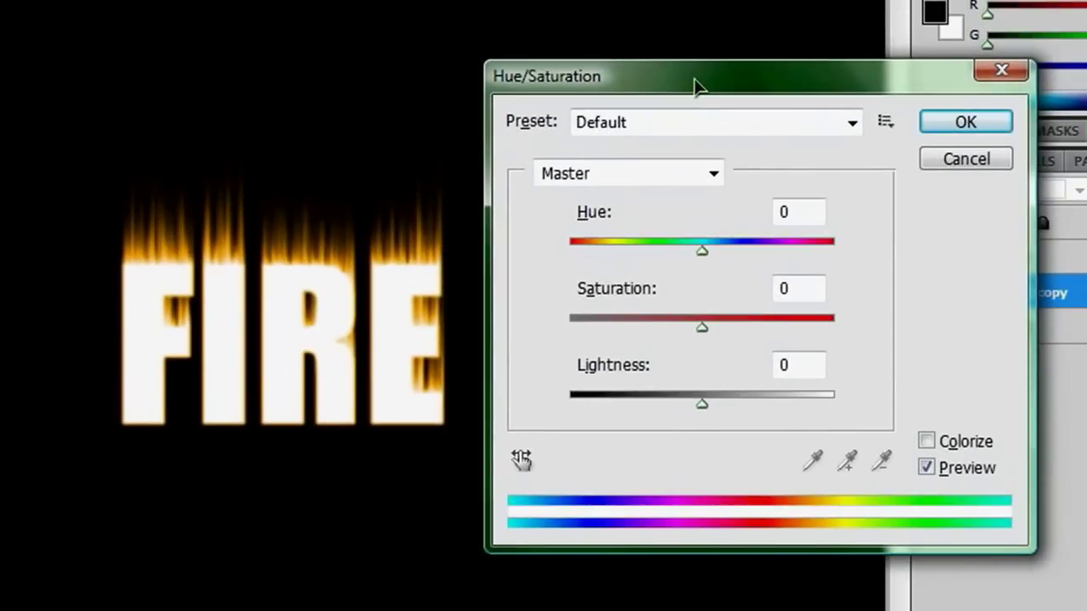
pyautogui.click(926, 441)
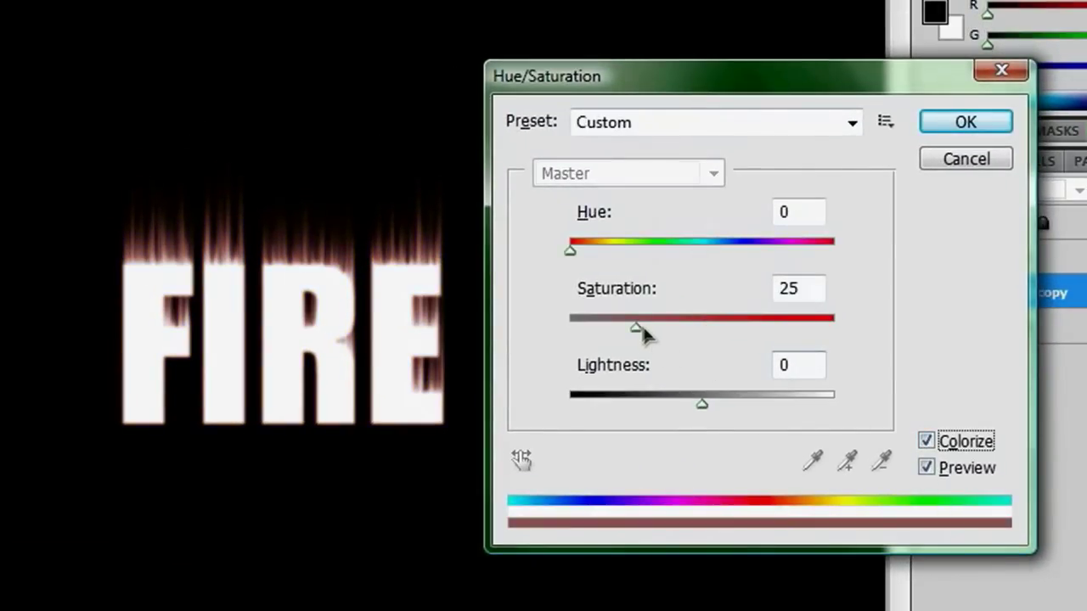
pyautogui.moveTo(636, 330); pyautogui.dragTo(849, 339)
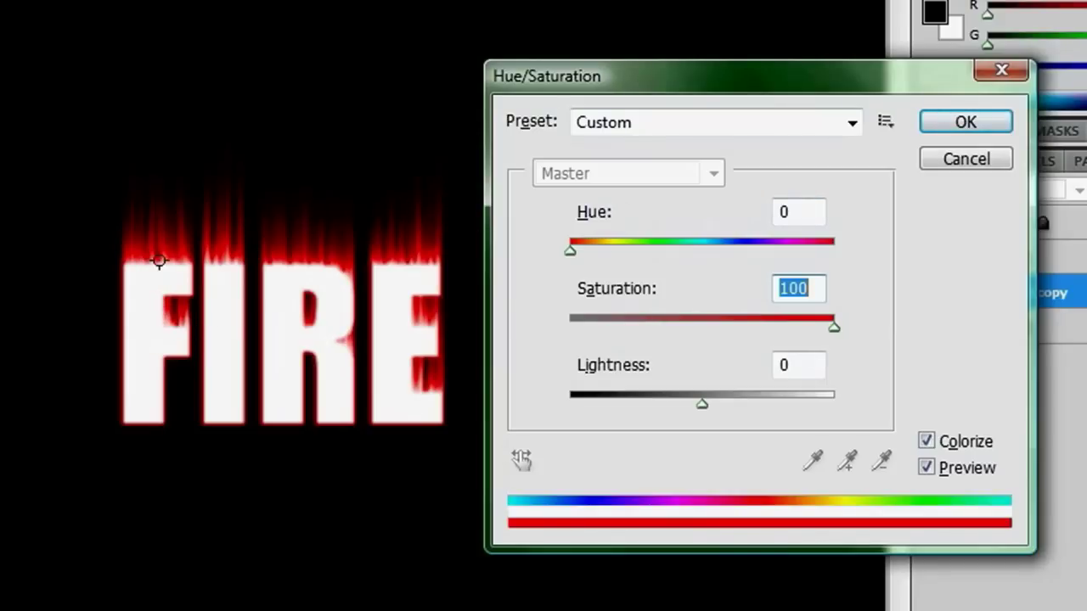
pyautogui.click(969, 126)
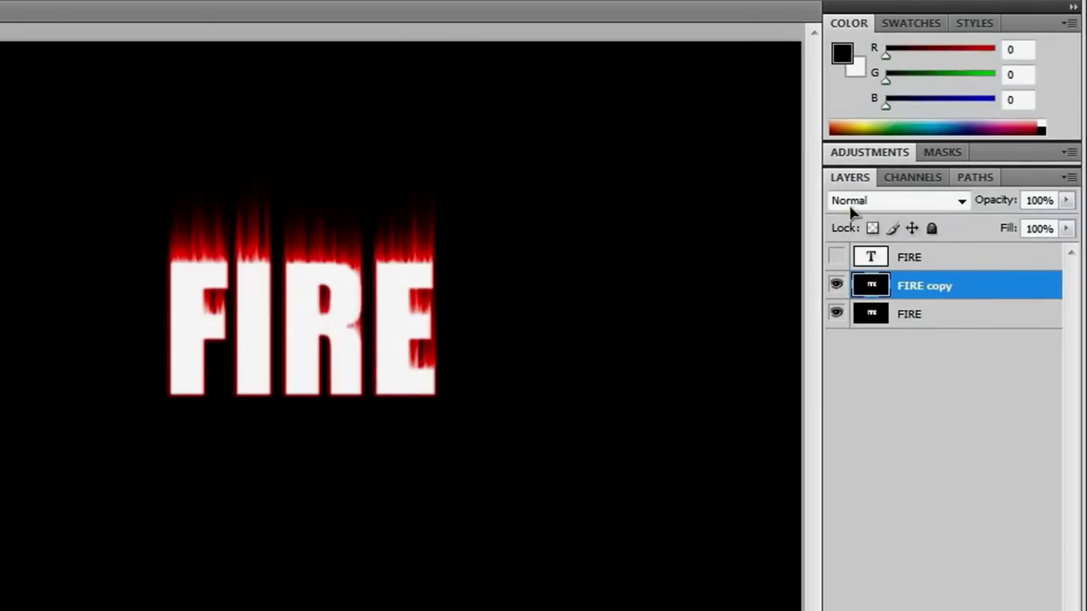
# Step: Set the FIRE copy layer to Color Dodge blend mode at 75% opacity
pyautogui.click(906, 204)
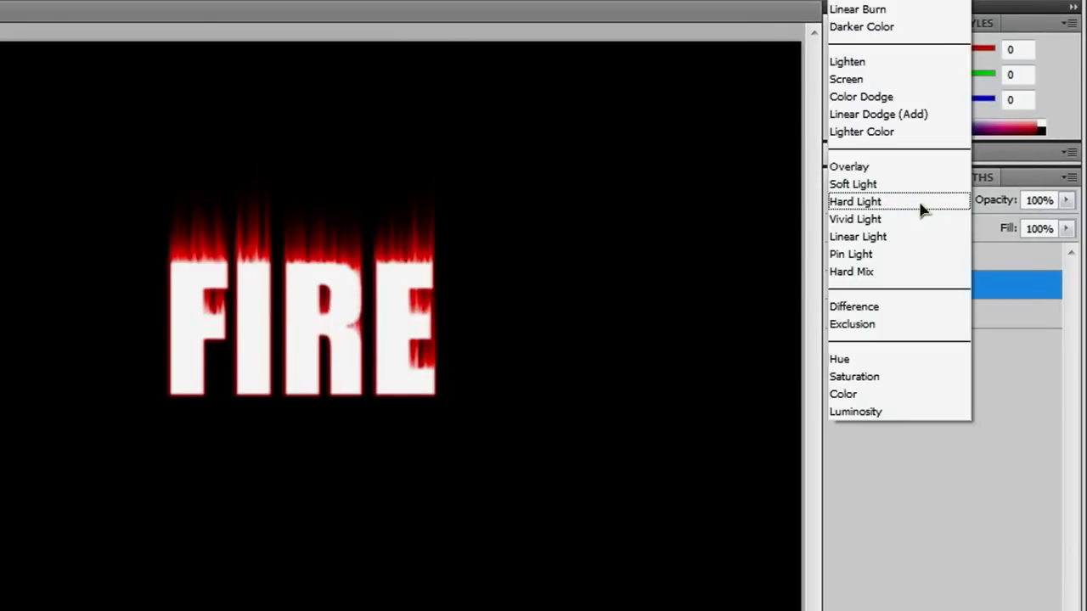
pyautogui.click(908, 99)
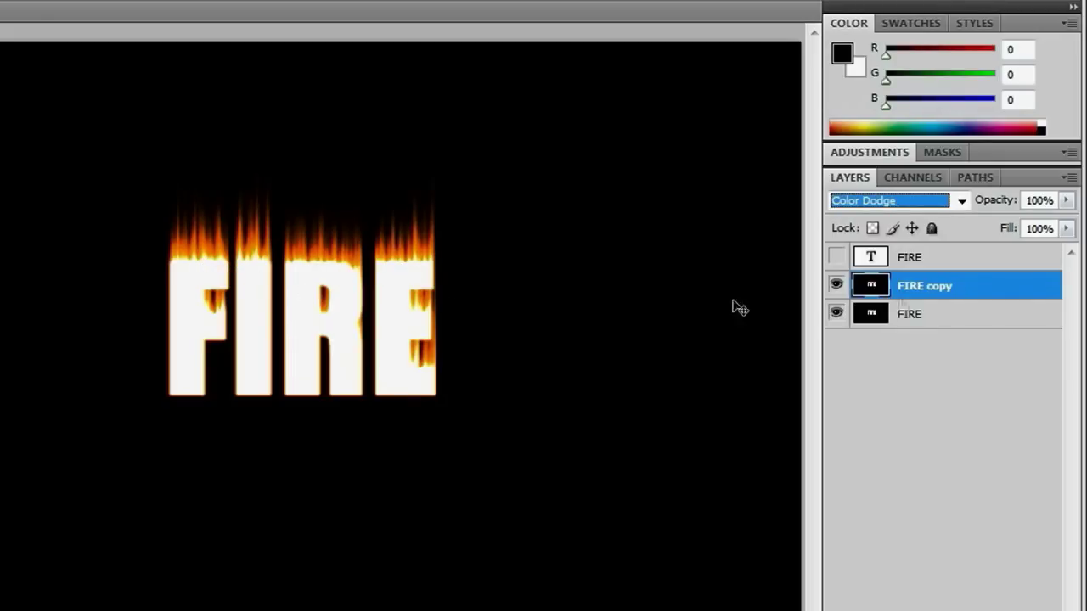
pyautogui.click(1034, 204)
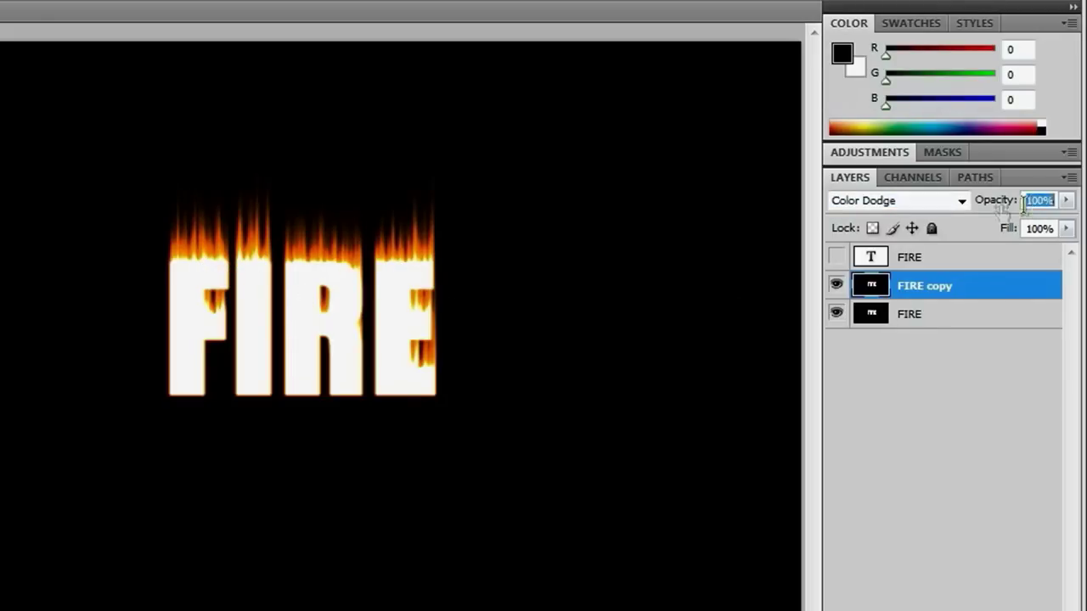
pyautogui.write('75')
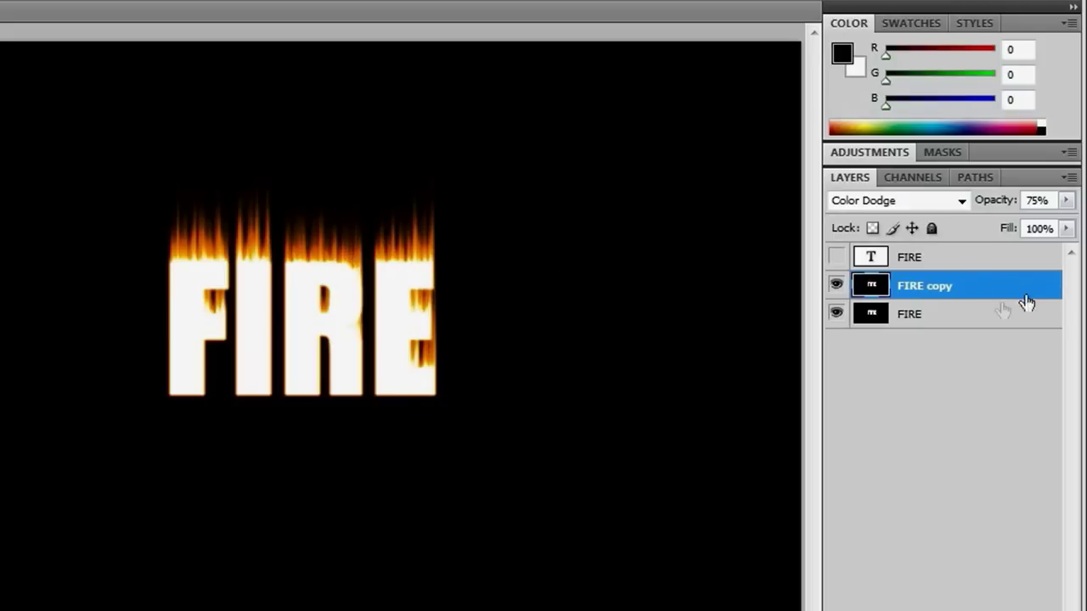
# Step: Merge the FIRE and FIRE copy layers into a single FIRE copy layer
pyautogui.keyDown('shift'); pyautogui.click(910, 320); pyautogui.keyUp('shift')
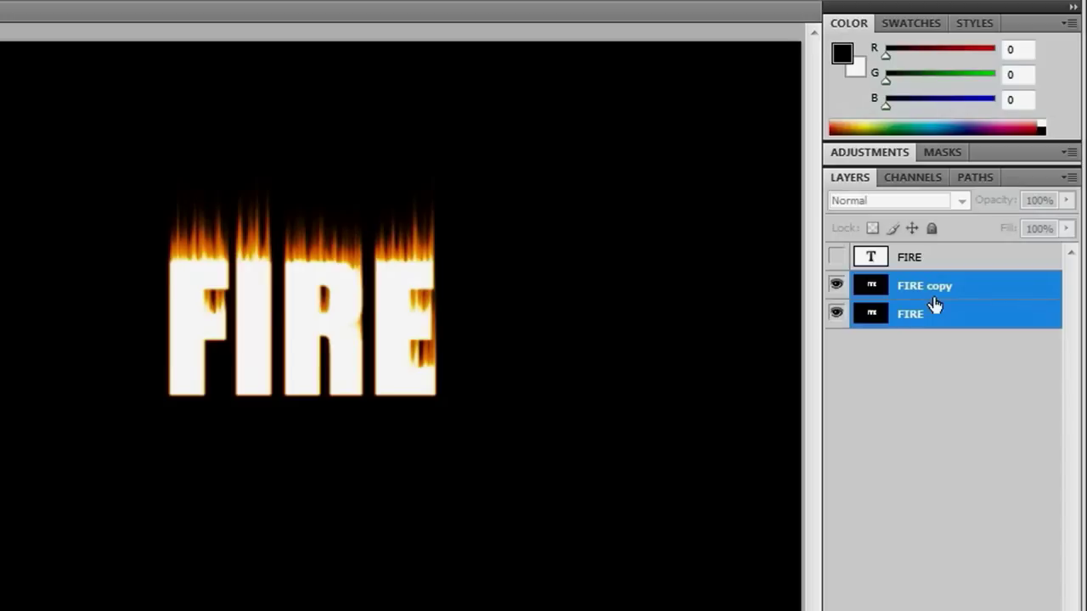
pyautogui.hotkey('ctrl', 'e')
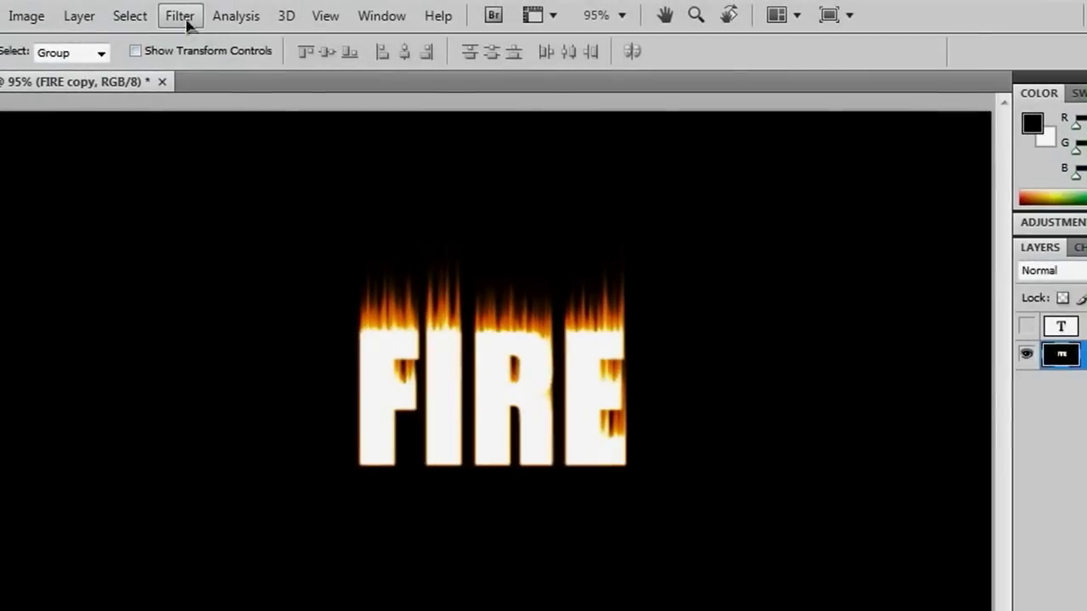
# Step: Open the Liquify filter on the merged layer and raise the brush pressure
pyautogui.click(179, 16)
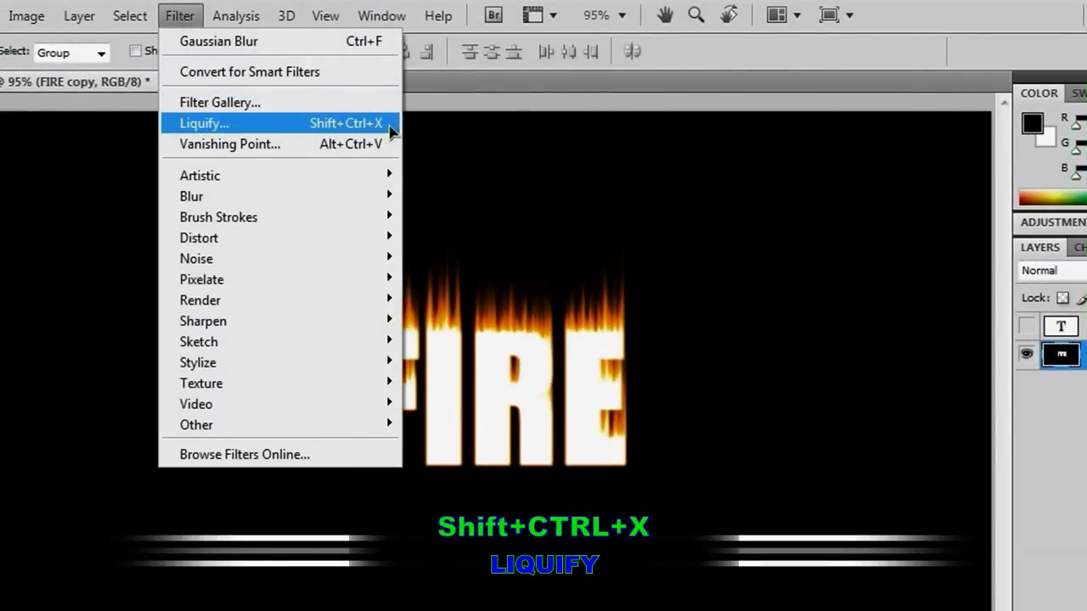
pyautogui.click(390, 129)
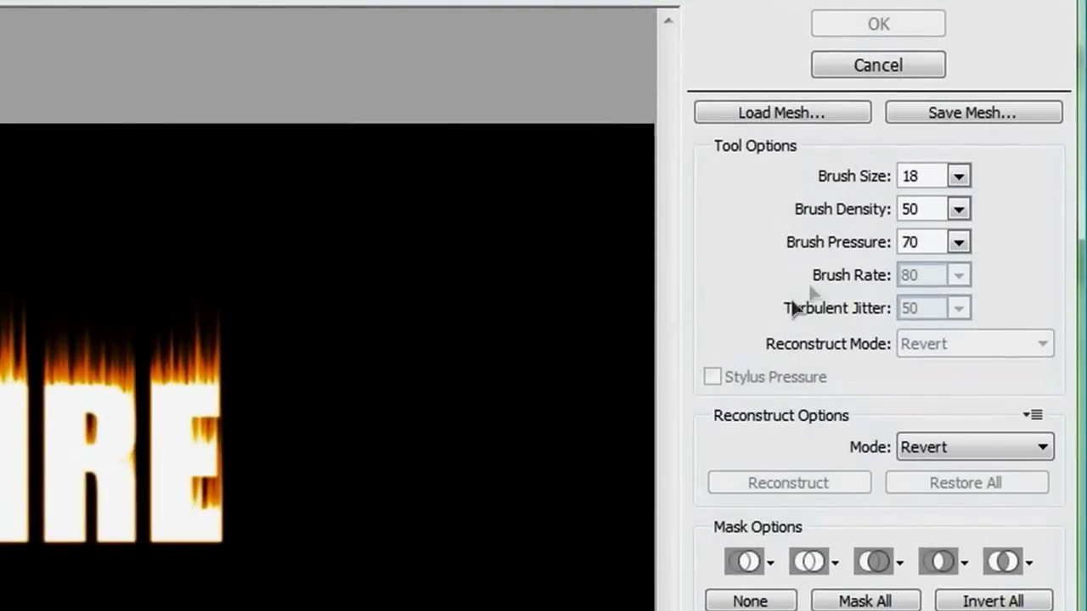
pyautogui.moveTo(813, 244)
pyautogui.mouseDown()
pyautogui.moveTo(790, 259)
pyautogui.moveTo(875, 257)
pyautogui.mouseUp()
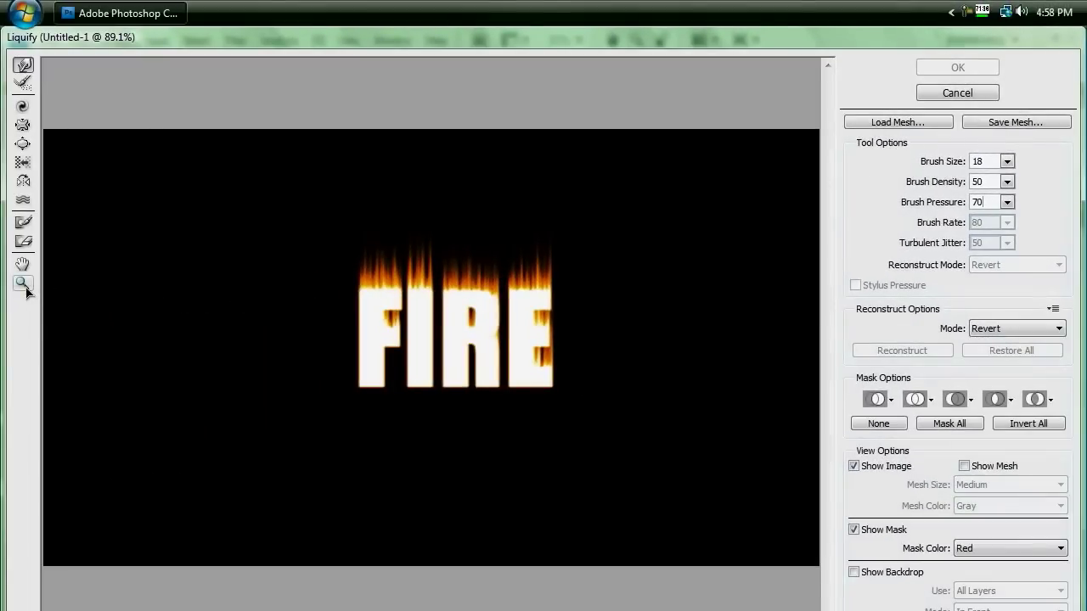
# Step: Zoom the Liquify preview to 200% and centre the FIRE text
pyautogui.click(23, 284)
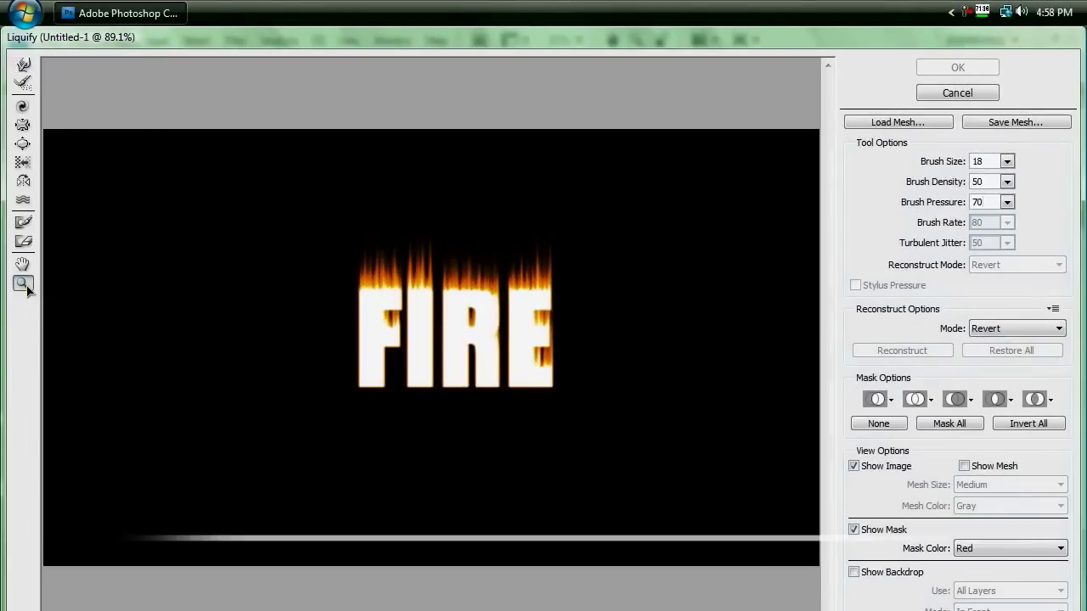
pyautogui.click(374, 289)
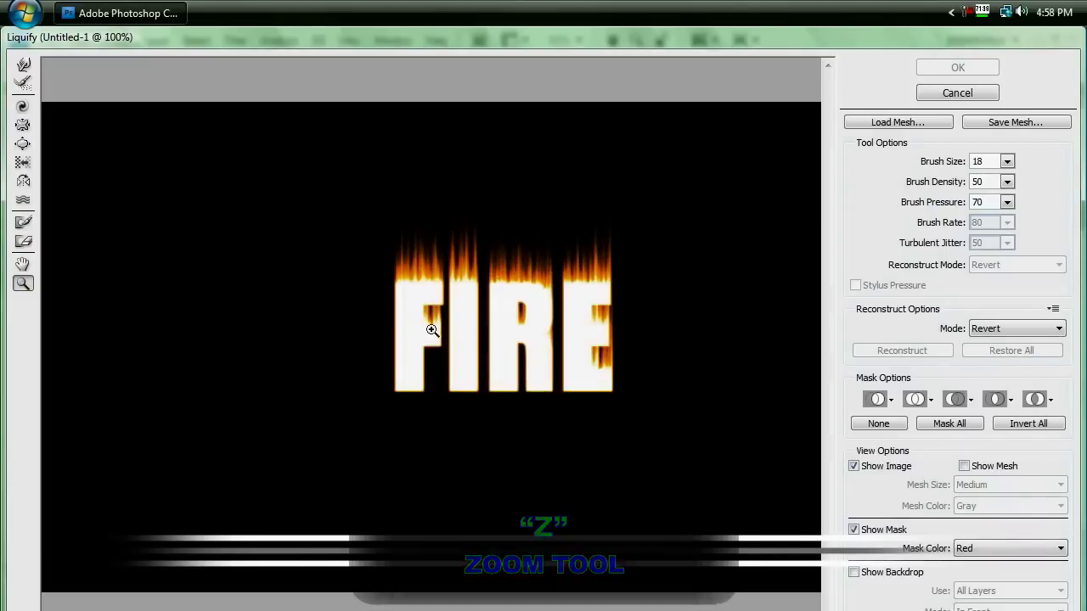
pyautogui.click(417, 282)
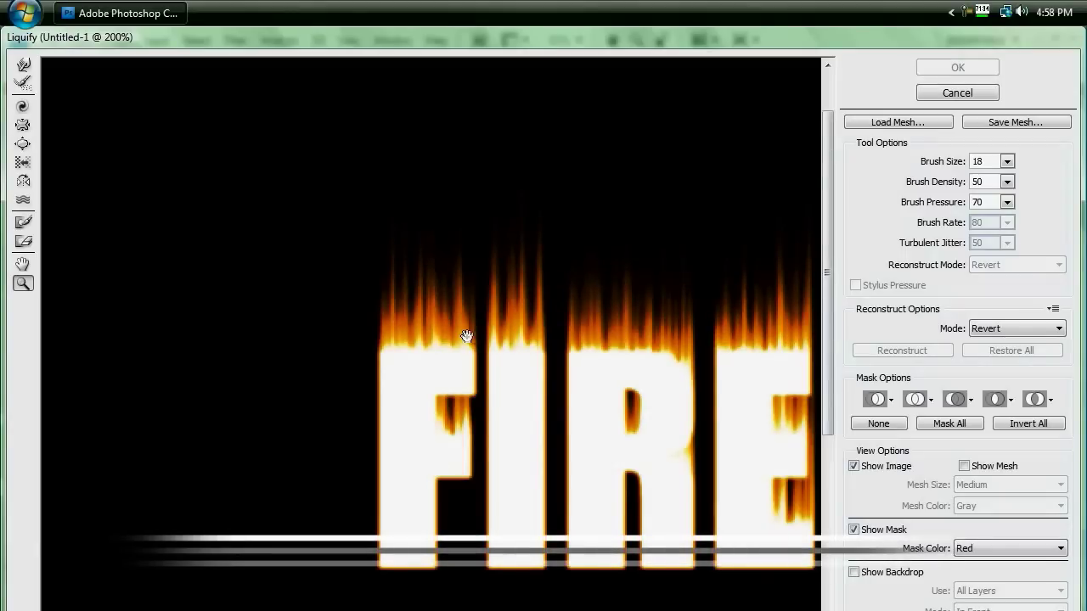
pyautogui.press('space')
pyautogui.moveTo(700, 470)
pyautogui.mouseDown()
pyautogui.moveTo(620, 378)
pyautogui.moveTo(582, 388)
pyautogui.mouseUp()
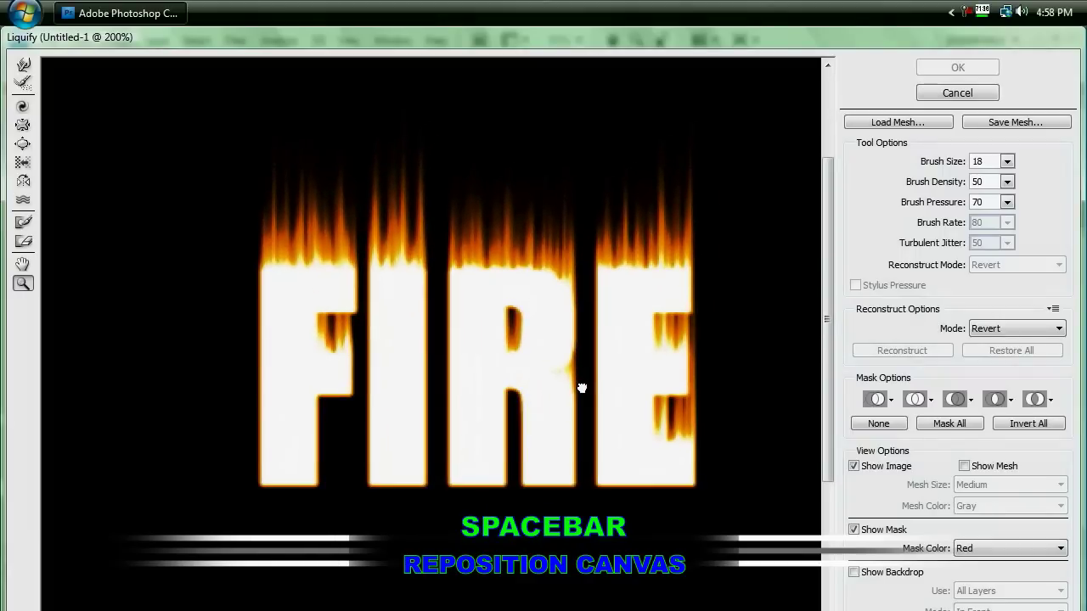
# Step: With the Forward Warp Tool, pull the flames above F, I and R upward into wavy tongues
pyautogui.click(26, 68)
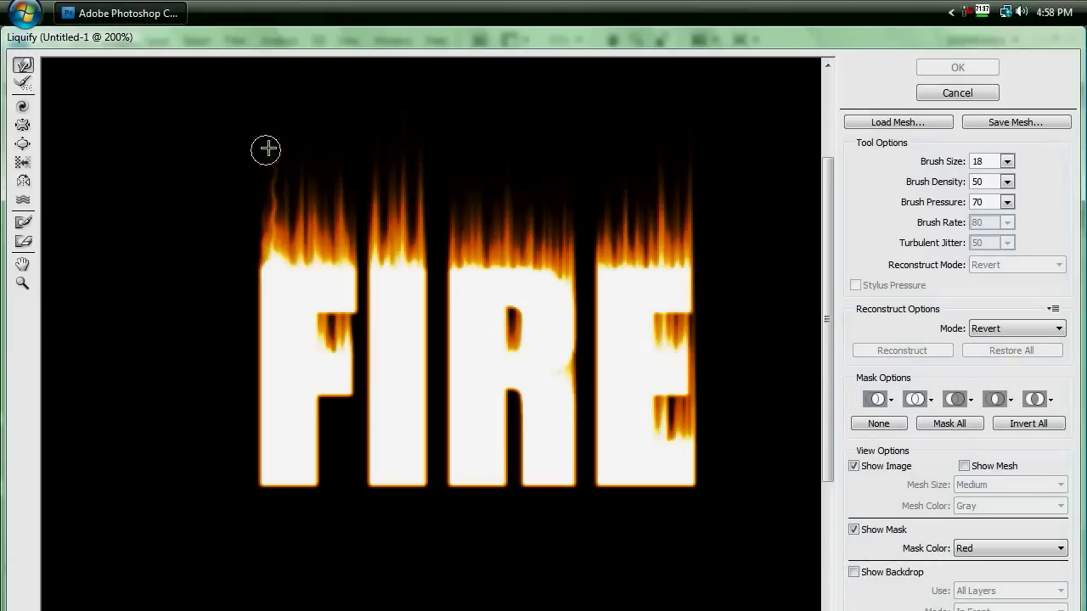
pyautogui.moveTo(305, 278)
pyautogui.mouseDown()
pyautogui.moveTo(312, 222)
pyautogui.moveTo(301, 158)
pyautogui.mouseUp()
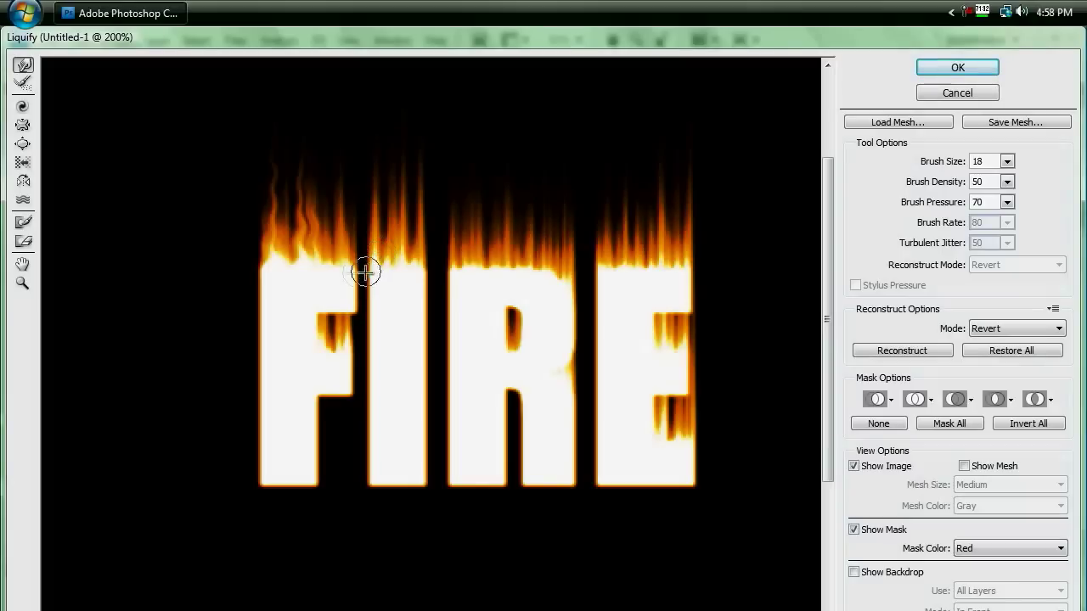
pyautogui.moveTo(365, 272)
pyautogui.mouseDown()
pyautogui.moveTo(333, 272)
pyautogui.moveTo(336, 152)
pyautogui.mouseUp()
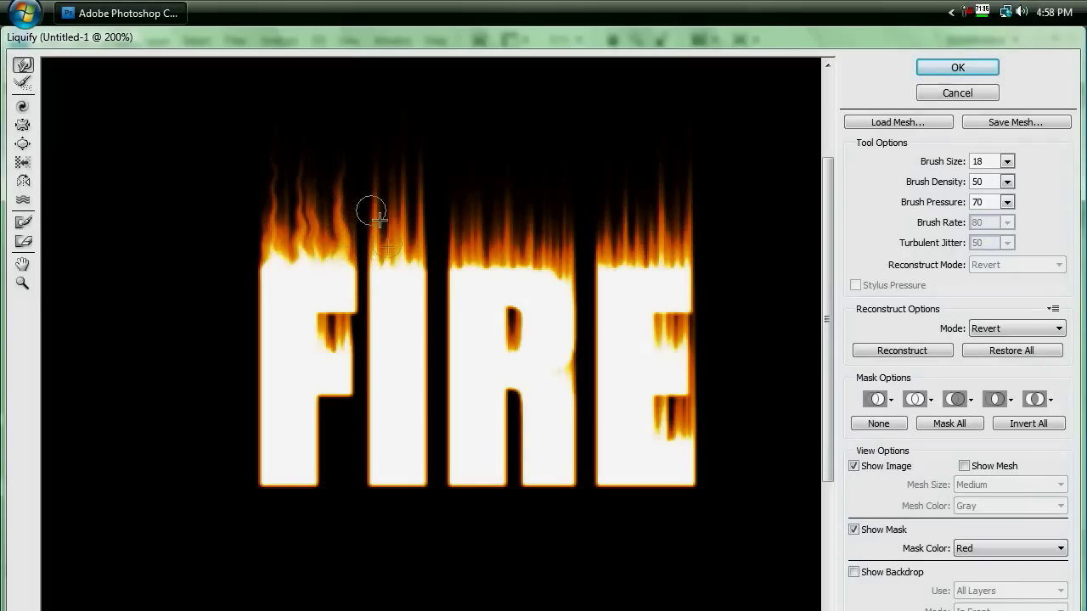
pyautogui.moveTo(376, 267); pyautogui.dragTo(379, 150)
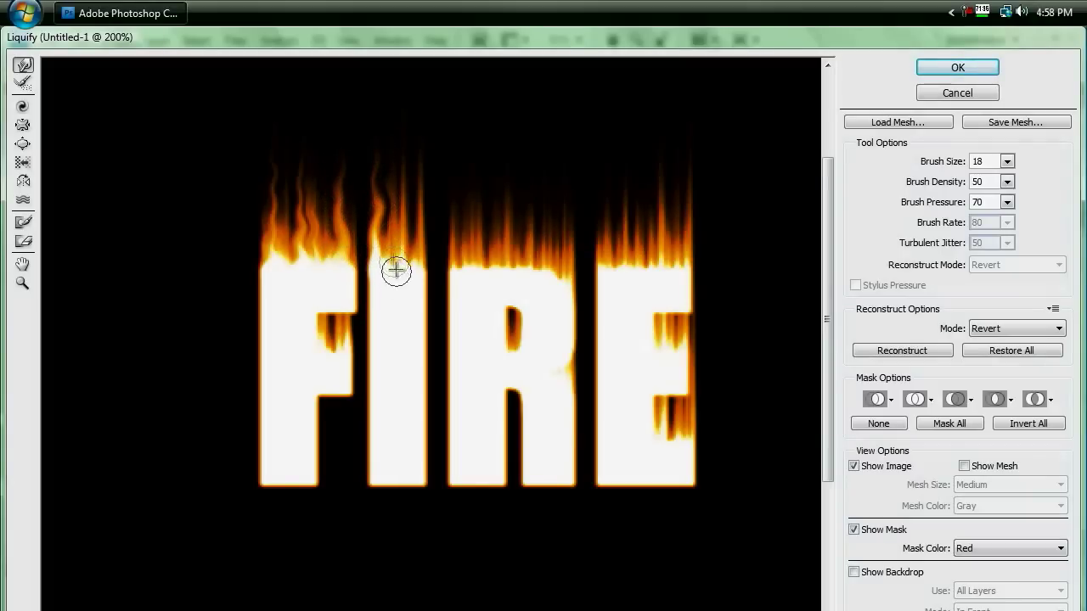
pyautogui.moveTo(396, 270); pyautogui.dragTo(402, 148)
pyautogui.moveTo(415, 274); pyautogui.dragTo(417, 174)
pyautogui.moveTo(461, 277); pyautogui.dragTo(461, 146)
pyautogui.moveTo(497, 271)
pyautogui.mouseDown()
pyautogui.moveTo(497, 174)
pyautogui.moveTo(512, 158)
pyautogui.mouseUp()
pyautogui.moveTo(523, 274); pyautogui.dragTo(534, 165)
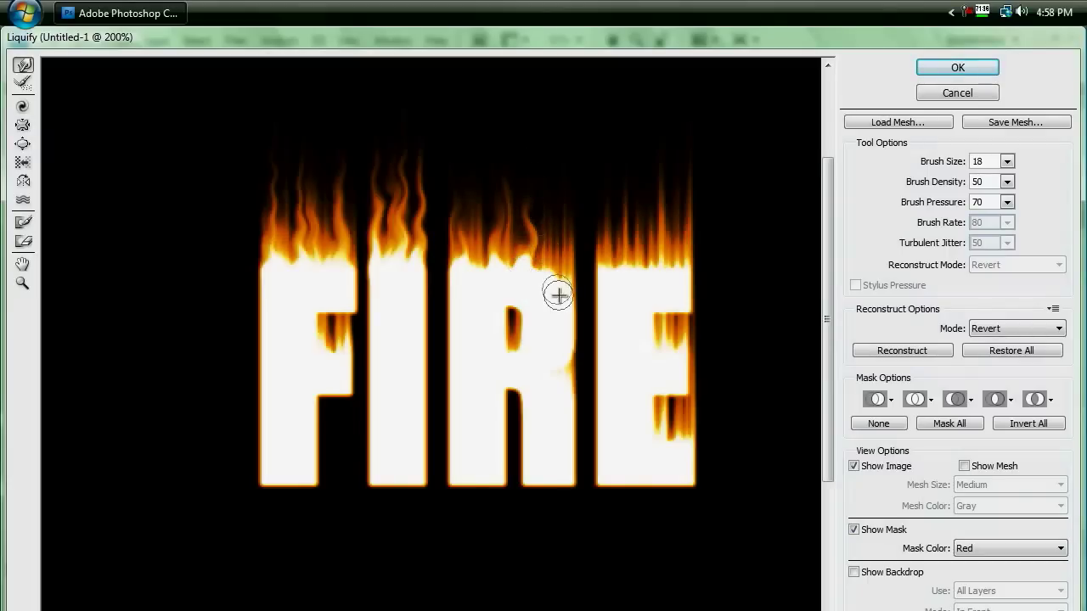
pyautogui.moveTo(559, 295)
pyautogui.mouseDown()
pyautogui.moveTo(540, 256)
pyautogui.moveTo(555, 175)
pyautogui.mouseUp()
pyautogui.moveTo(560, 275); pyautogui.dragTo(563, 173)
# Step: Stretch the flames along the E's top upward and reshape the streaks inside the E and F notches
pyautogui.moveTo(609, 281); pyautogui.dragTo(604, 188)
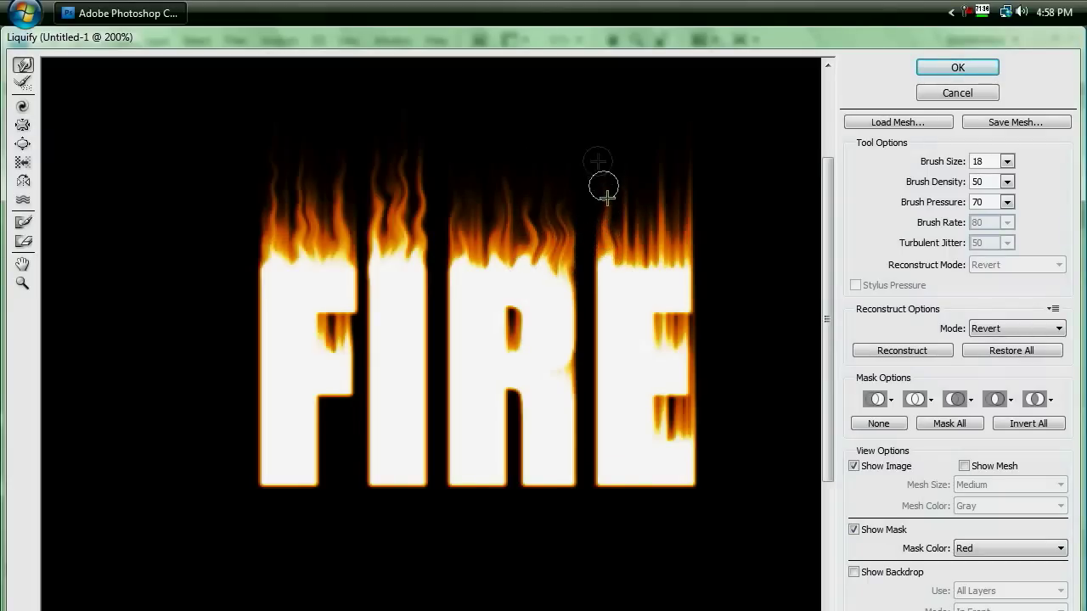
pyautogui.moveTo(628, 262); pyautogui.dragTo(638, 145)
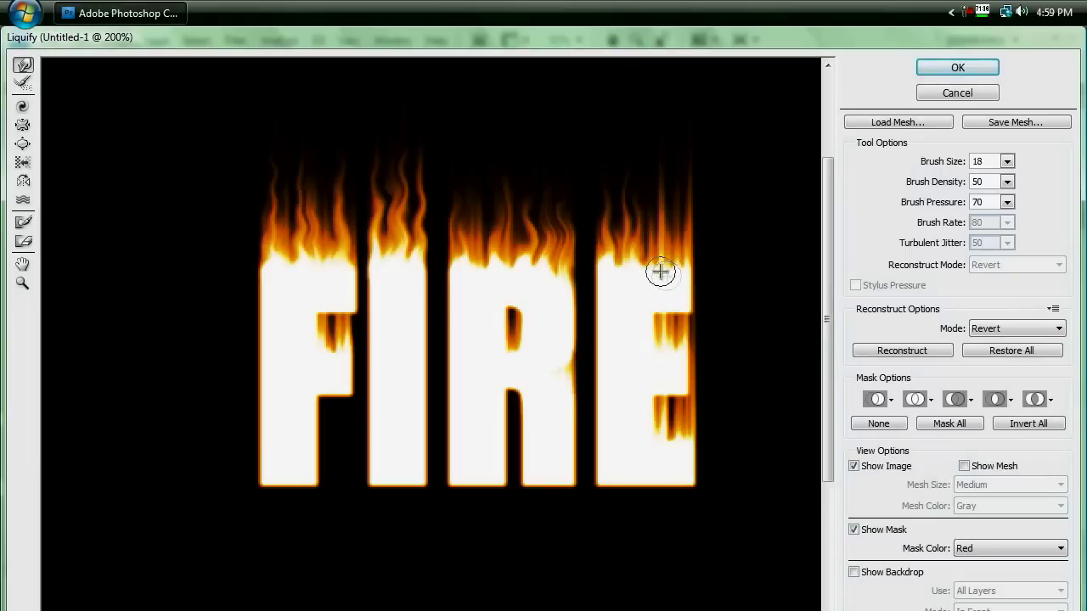
pyautogui.moveTo(661, 271); pyautogui.dragTo(661, 170)
pyautogui.moveTo(681, 286); pyautogui.dragTo(681, 136)
pyautogui.moveTo(696, 258); pyautogui.dragTo(681, 145)
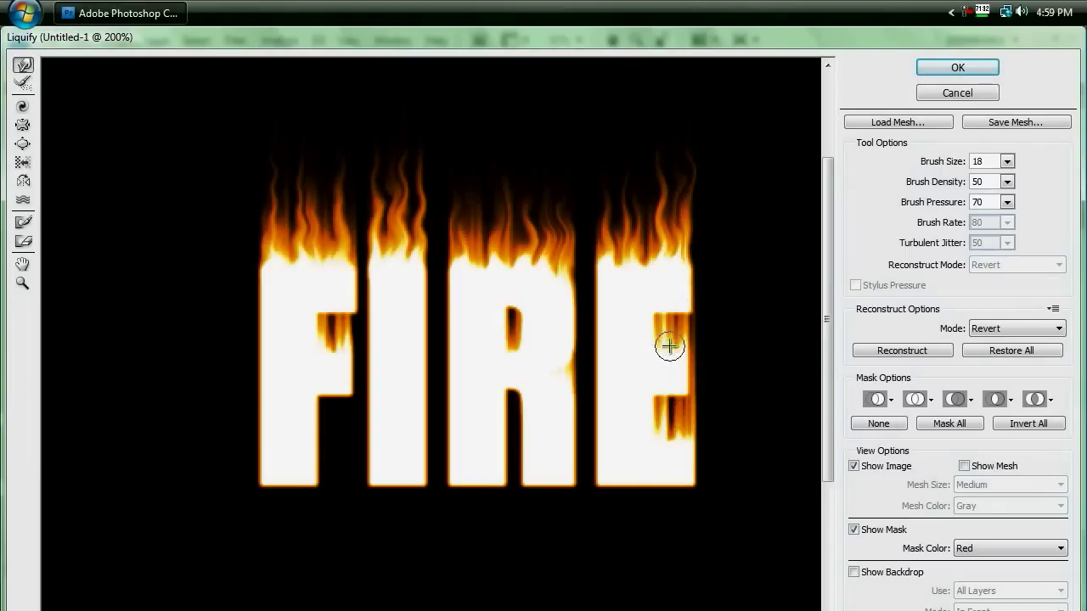
pyautogui.moveTo(681, 346); pyautogui.dragTo(667, 326)
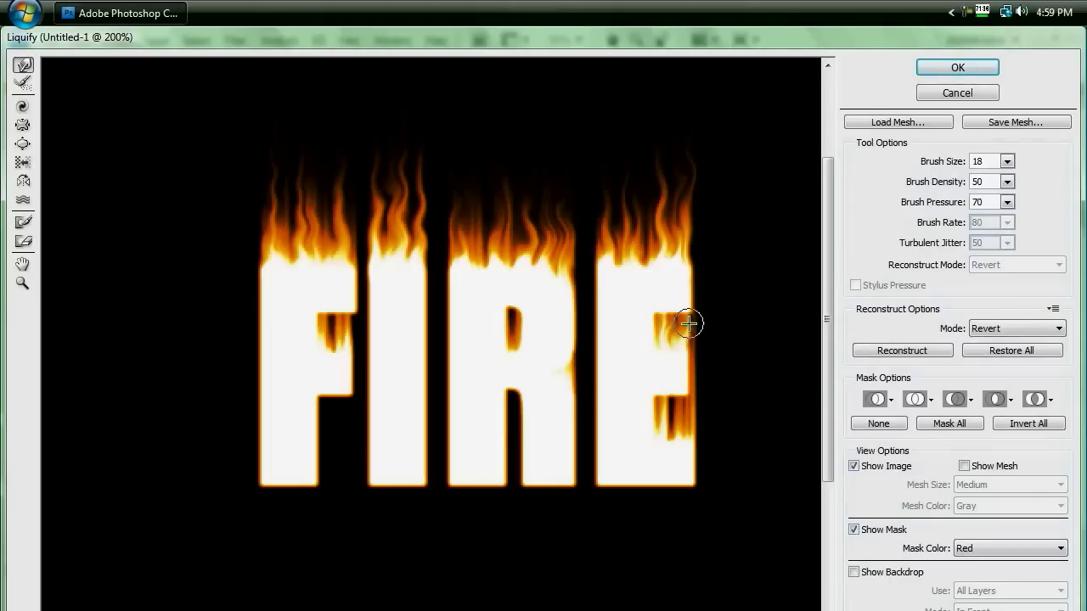
pyautogui.moveTo(689, 449)
pyautogui.mouseDown()
pyautogui.moveTo(684, 436)
pyautogui.moveTo(673, 449)
pyautogui.moveTo(660, 412)
pyautogui.mouseUp()
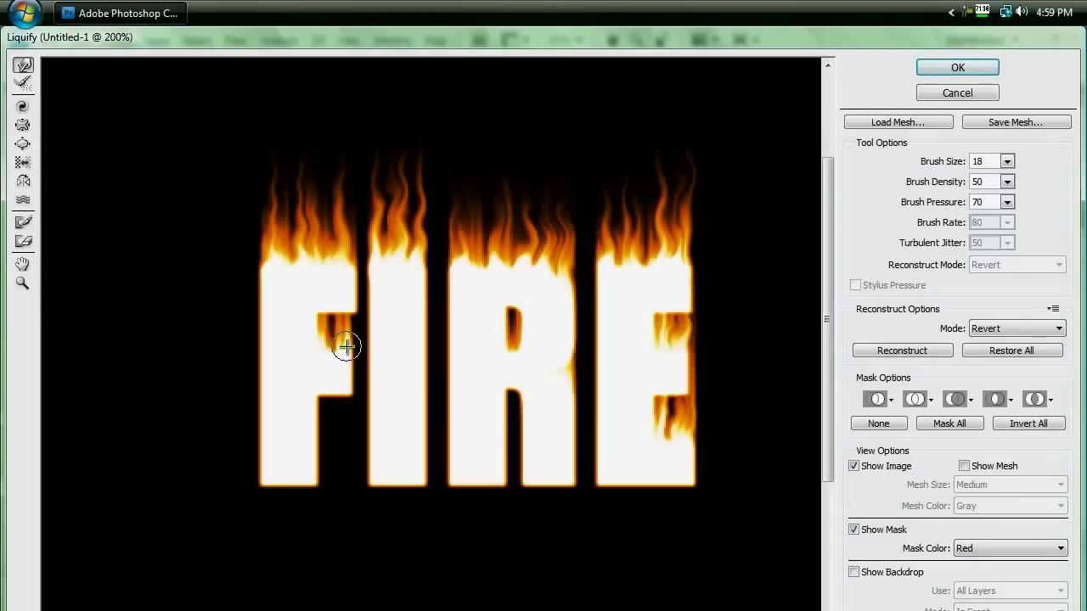
pyautogui.moveTo(346, 347); pyautogui.dragTo(331, 329)
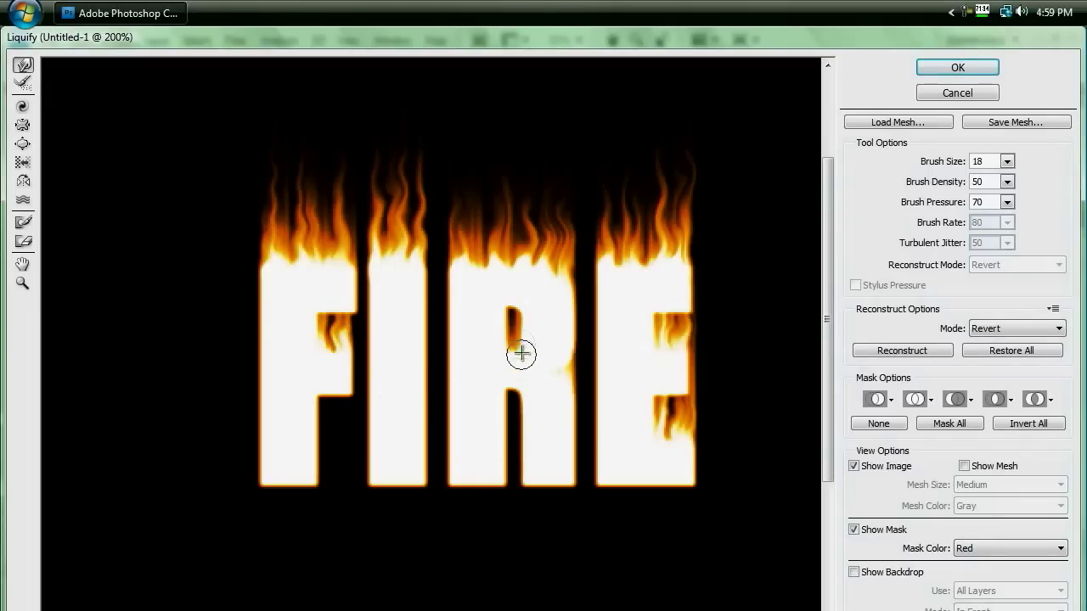